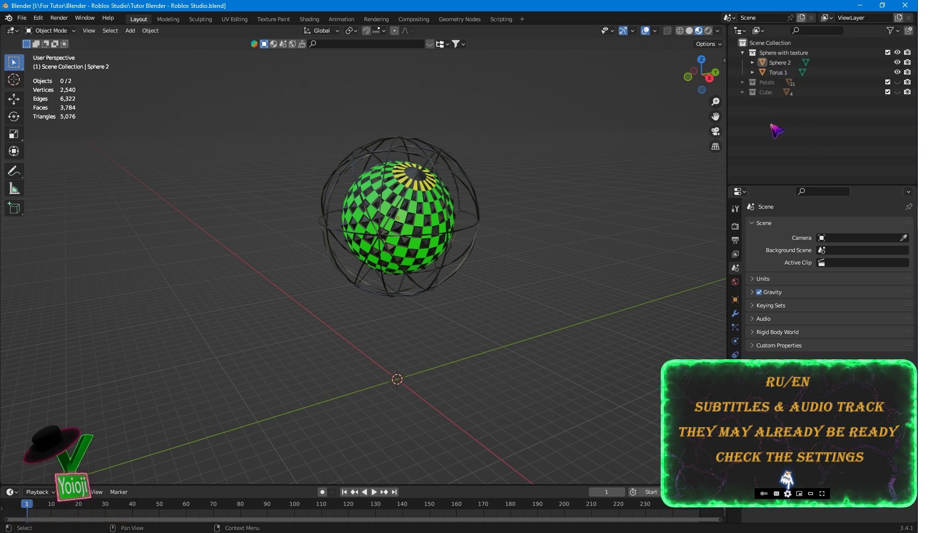
# Step: Select Sphere 2 and Torus 1 in the Outliner and bring up File > Export's format list
pyautogui.click(780, 63)
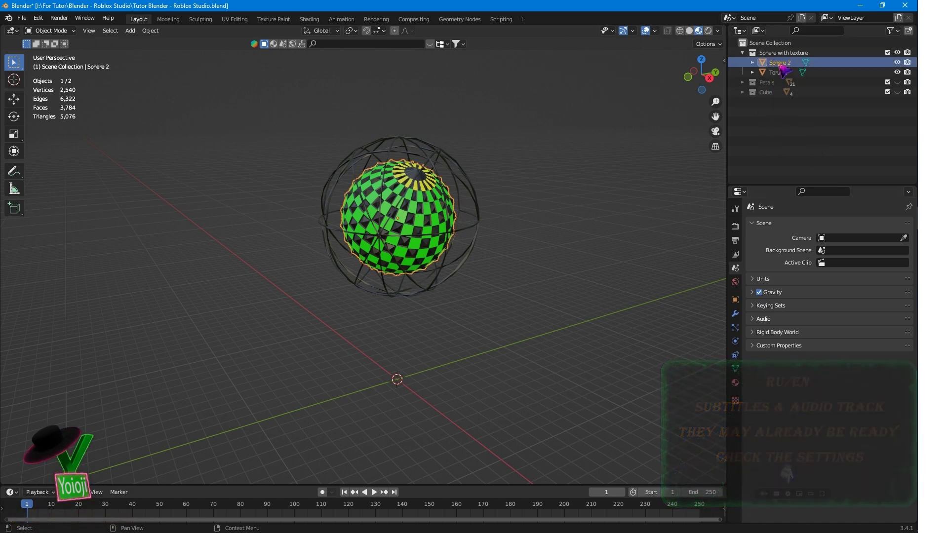
pyautogui.keyDown('ctrl'); pyautogui.click(781, 73); pyautogui.keyUp('ctrl')
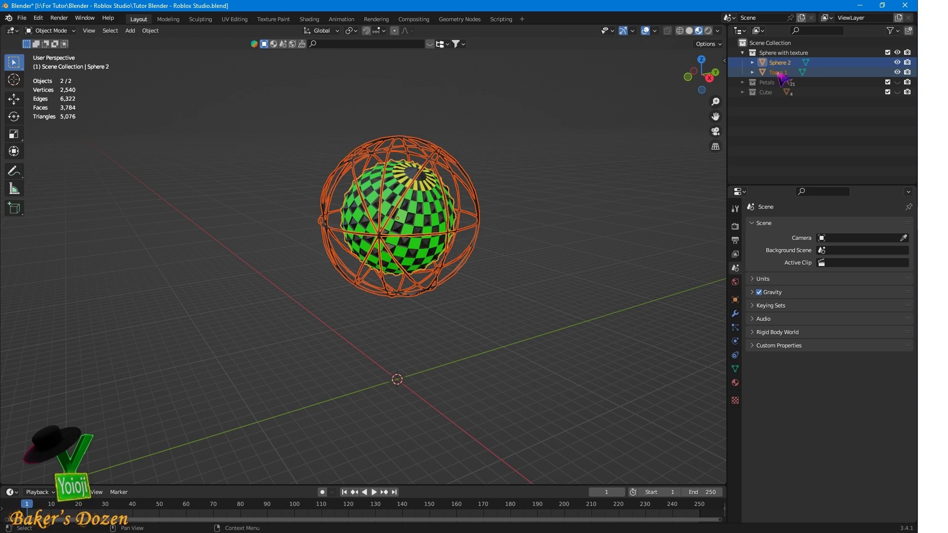
pyautogui.click(23, 18)
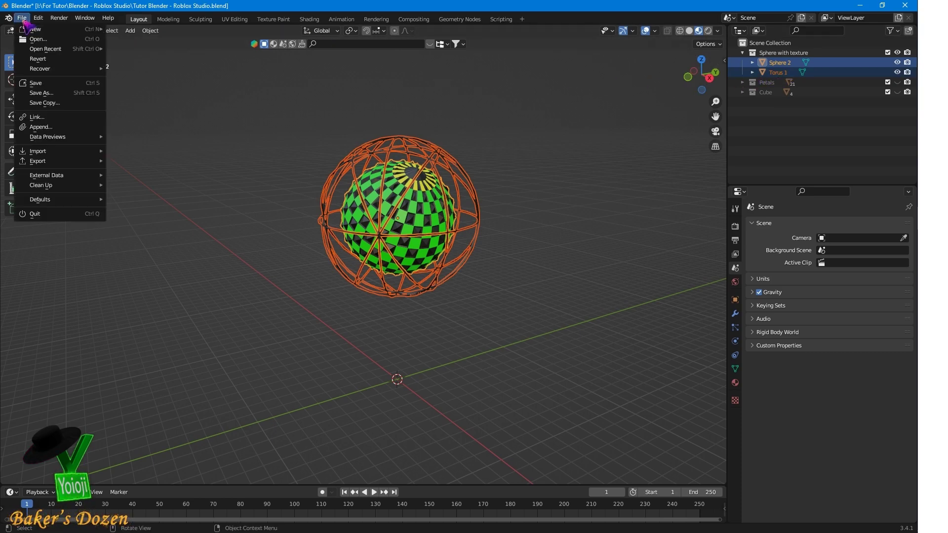
pyautogui.moveTo(58, 163)
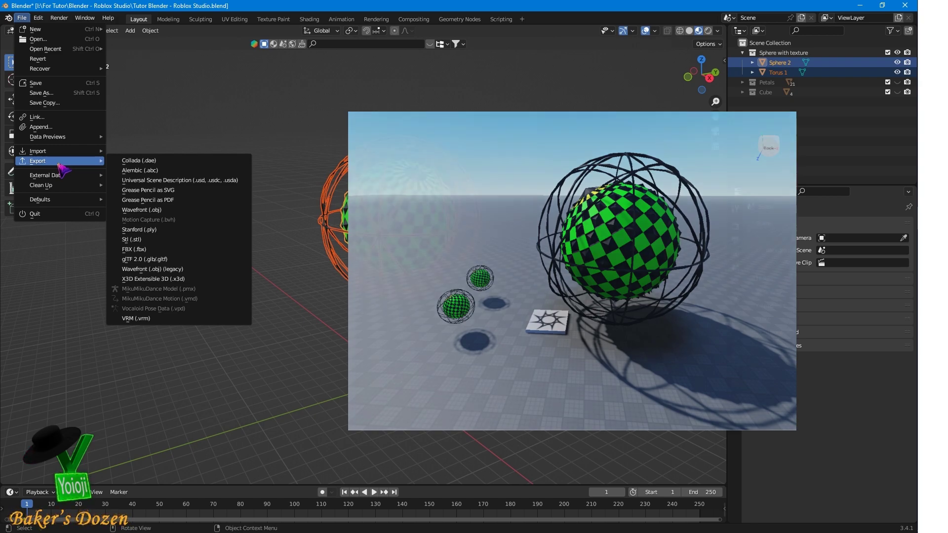
# Step: Export the selected sphere and torus as a Wavefront OBJ named with 'sphere'
pyautogui.click(144, 212)
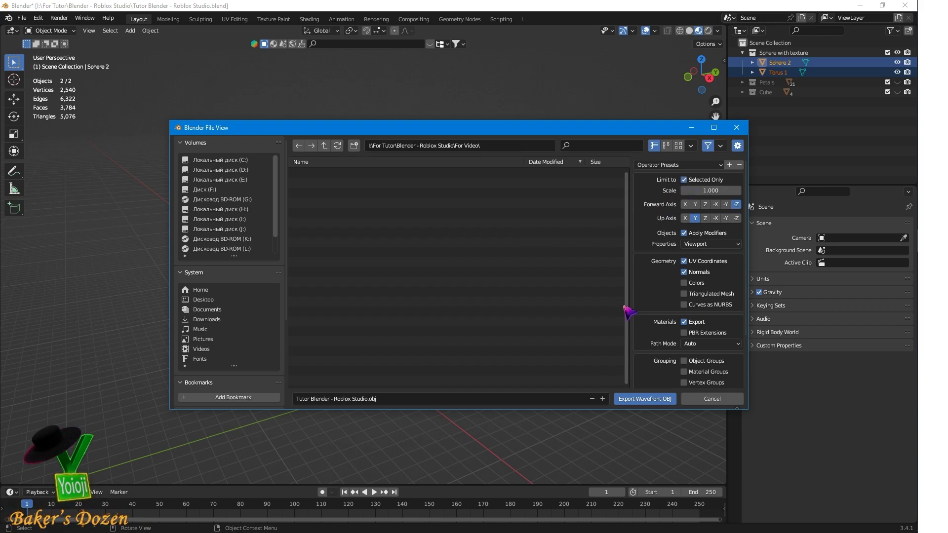
pyautogui.scroll(-1, 660, 322)
pyautogui.scroll(-2, 658, 320)
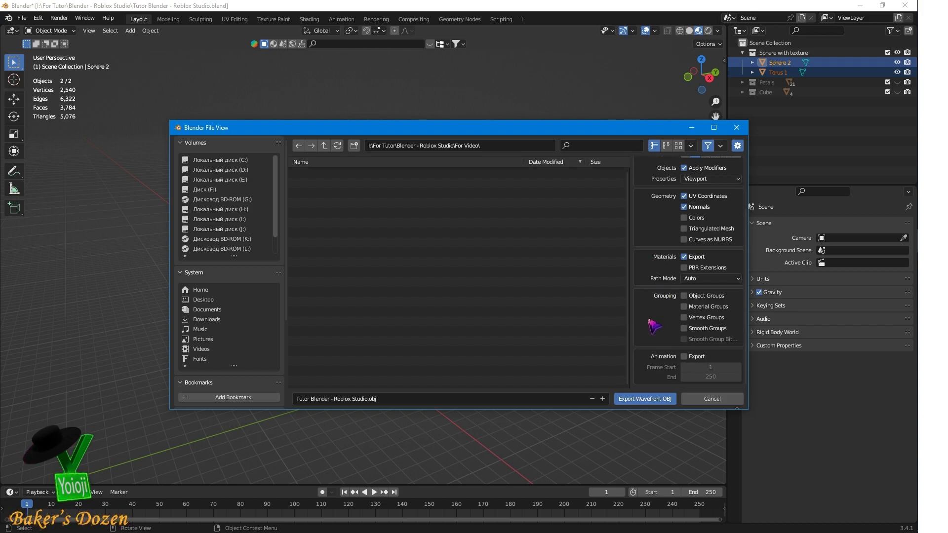
pyautogui.scroll(3, 652, 324)
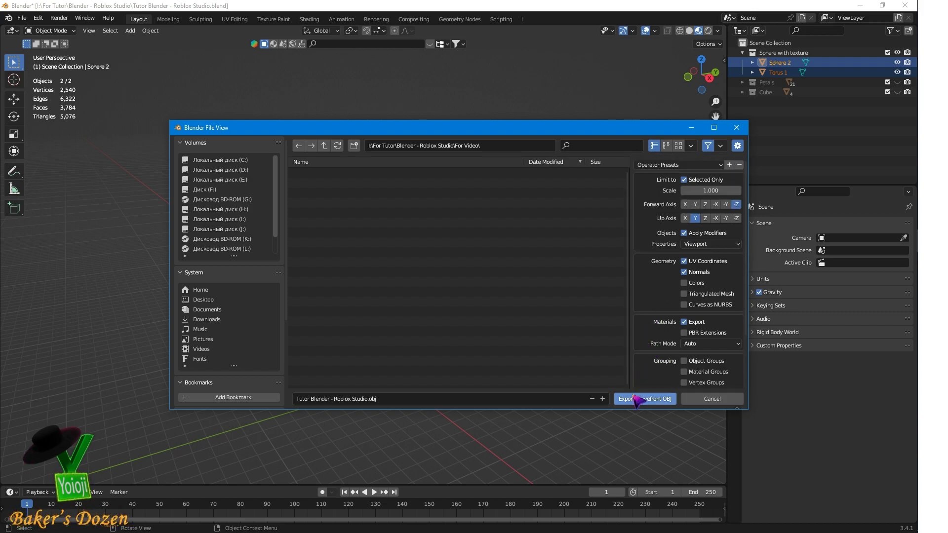
pyautogui.write('sphere')
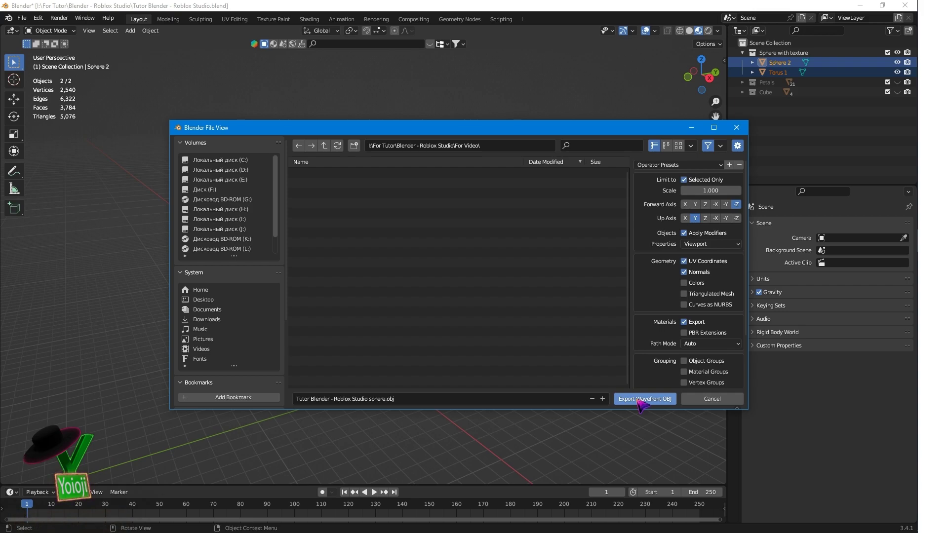
pyautogui.click(640, 400)
# Step: Export the selection as the sphere FBX with Selected Objects on and scale 0.01
pyautogui.click(21, 18)
pyautogui.moveTo(54, 162)
pyautogui.click(158, 249)
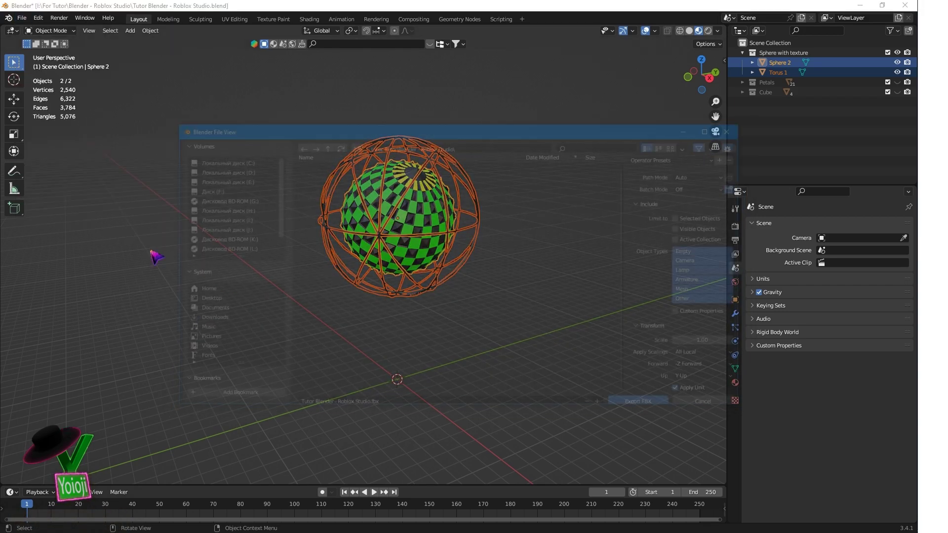
pyautogui.click(684, 225)
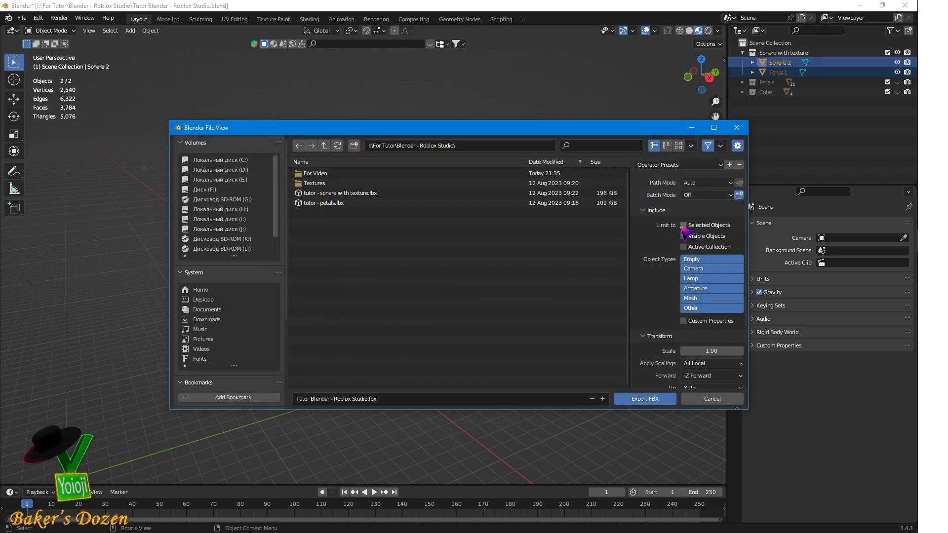
pyautogui.click(706, 351)
pyautogui.write('0')
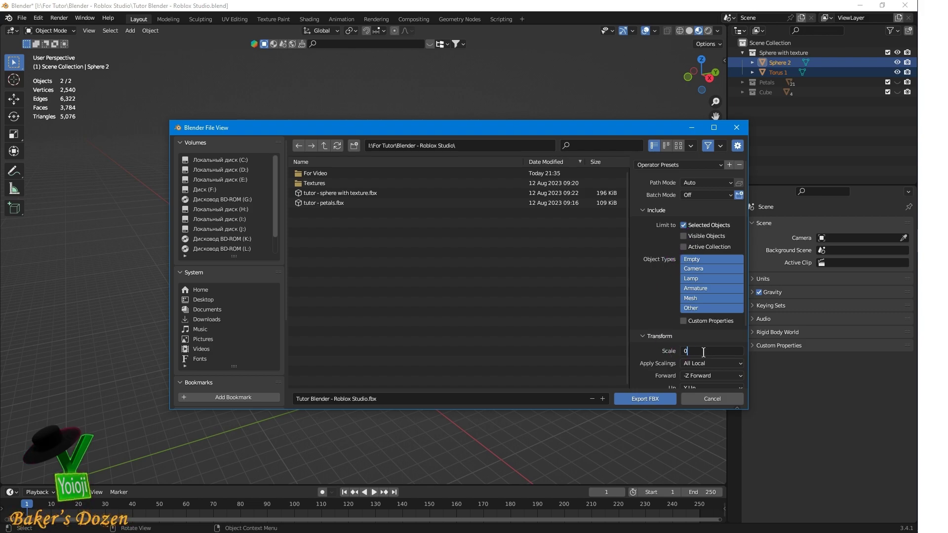
pyautogui.write('..0')
pyautogui.write('1')
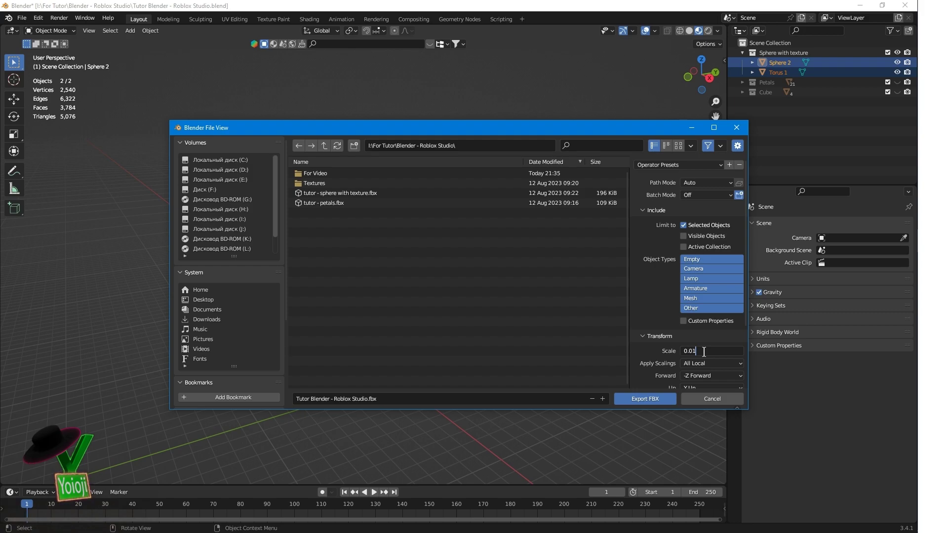
pyautogui.click(653, 310)
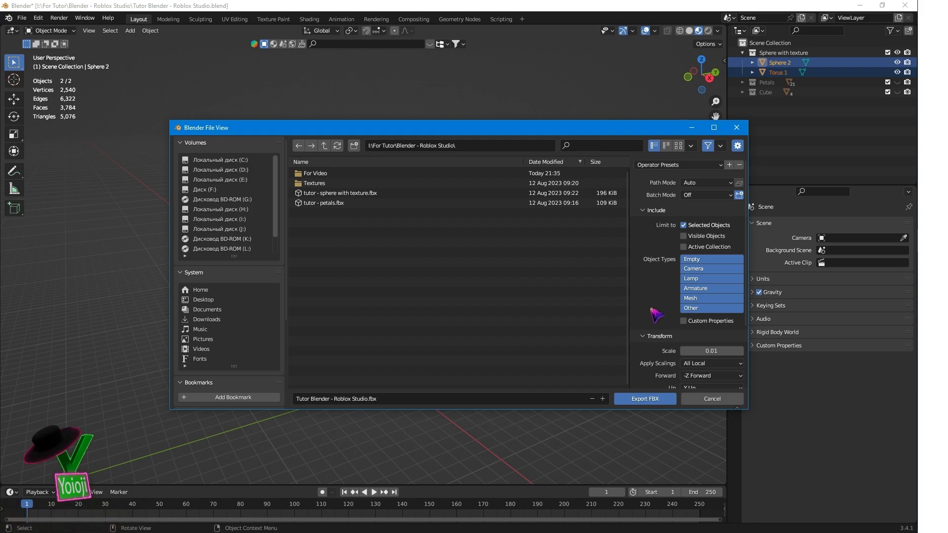
pyautogui.scroll(-4, 646, 287)
pyautogui.scroll(4, 647, 287)
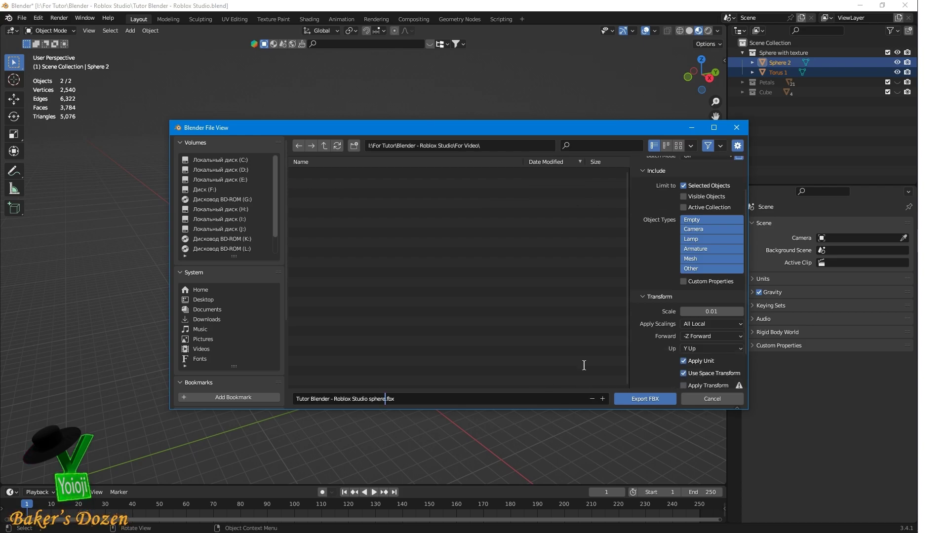
pyautogui.click(641, 401)
pyautogui.click(644, 401)
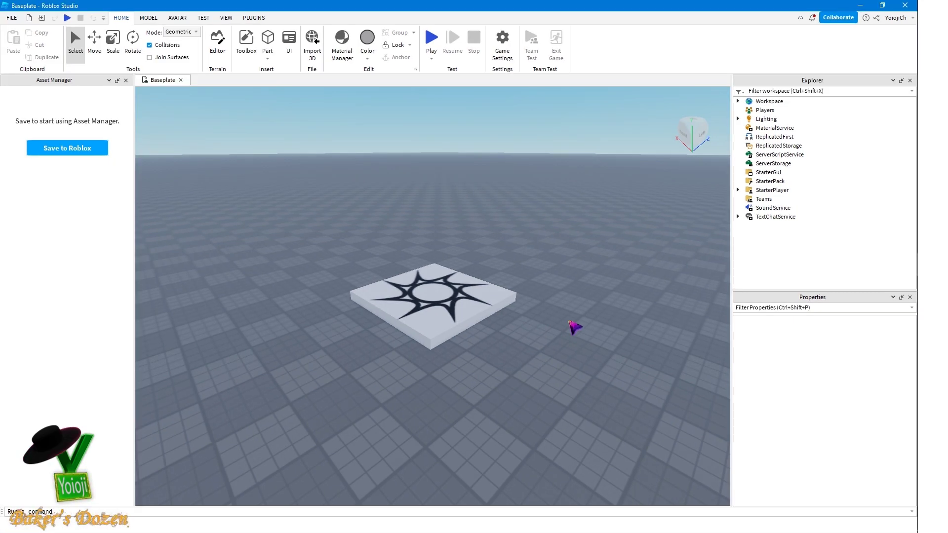
# Step: Insert a MeshPart into Workspace and move it to the right of the baseplate
pyautogui.rightClick(571, 322)
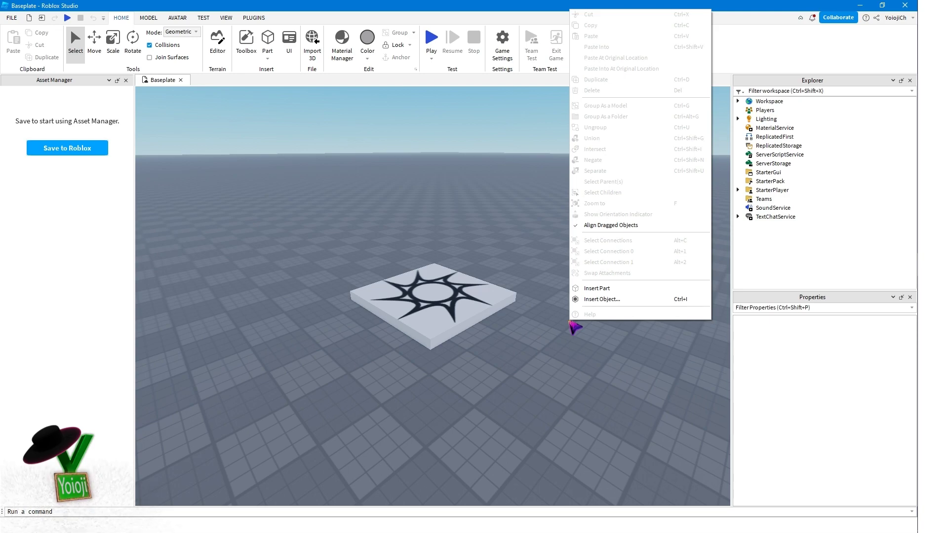
pyautogui.click(547, 383)
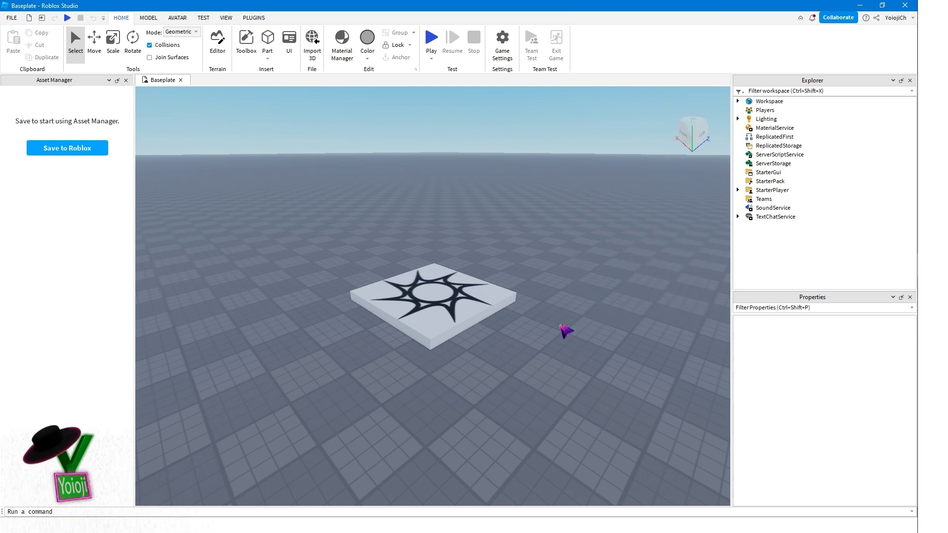
pyautogui.rightClick(561, 325)
pyautogui.hotkey('ctrl', 'i')
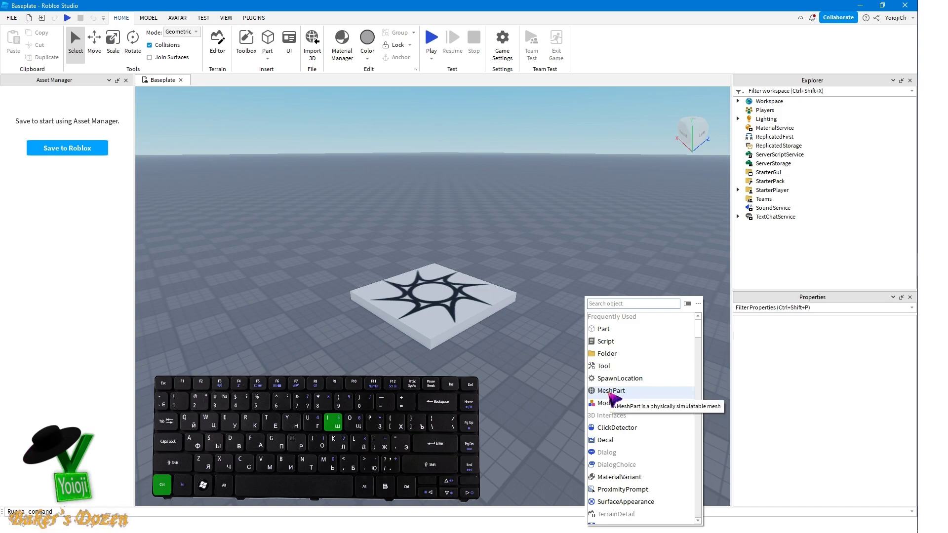
pyautogui.click(560, 346)
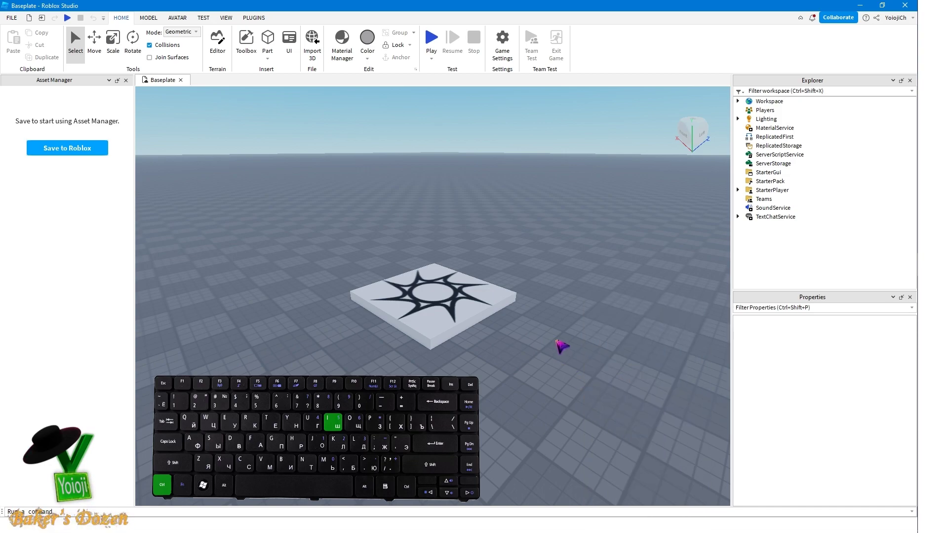
pyautogui.hotkey('ctrl', 'i')
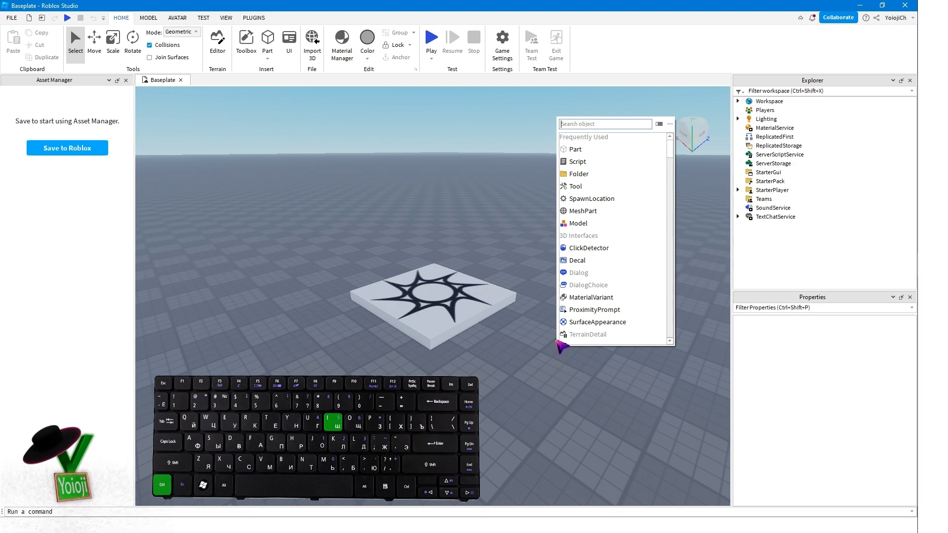
pyautogui.click(591, 213)
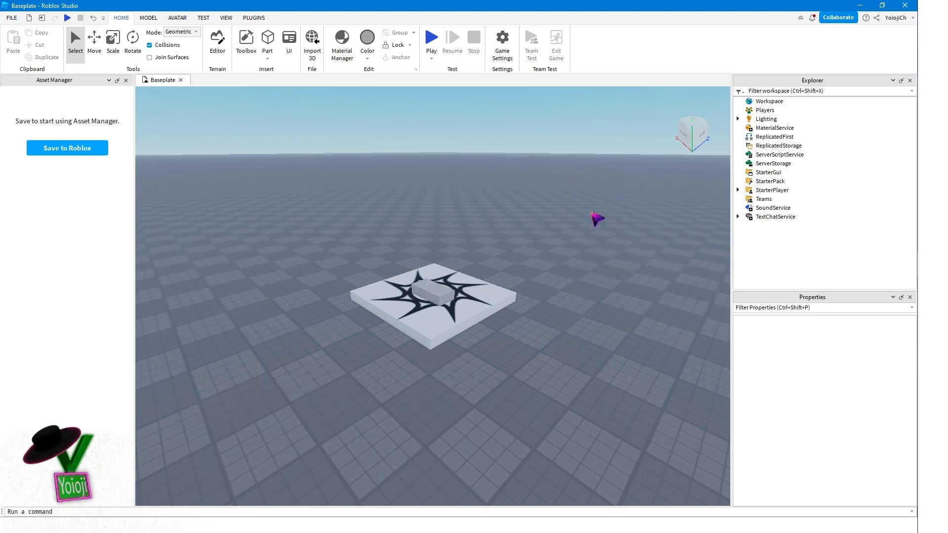
pyautogui.moveTo(438, 295); pyautogui.dragTo(611, 341)
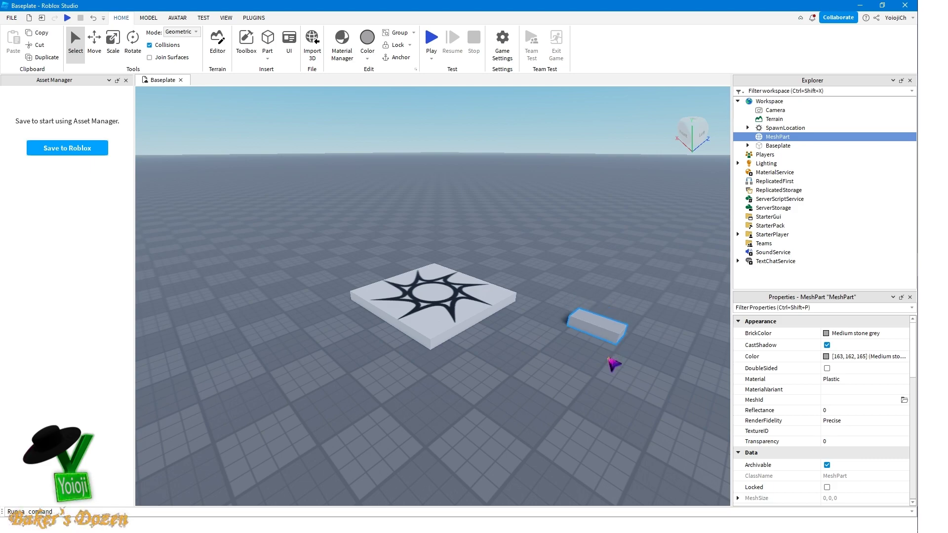
pyautogui.click(527, 366)
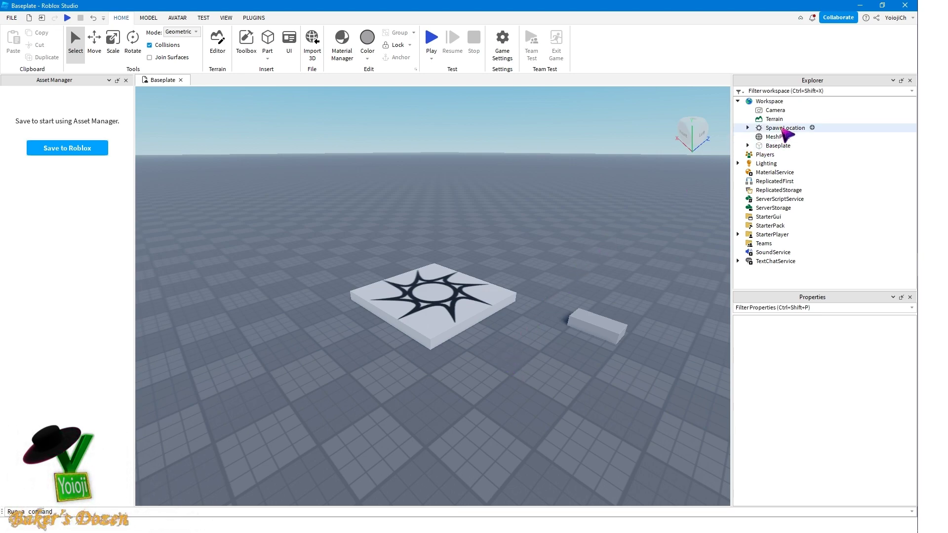
# Step: Insert a second MeshPart into Workspace and move it to the lower left
pyautogui.click(791, 102)
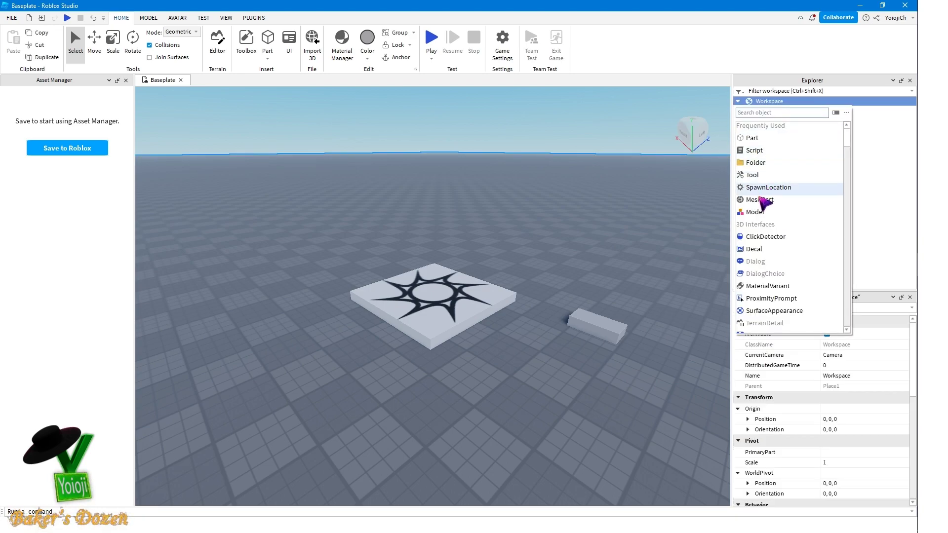
pyautogui.click(763, 199)
pyautogui.moveTo(434, 294); pyautogui.dragTo(262, 356)
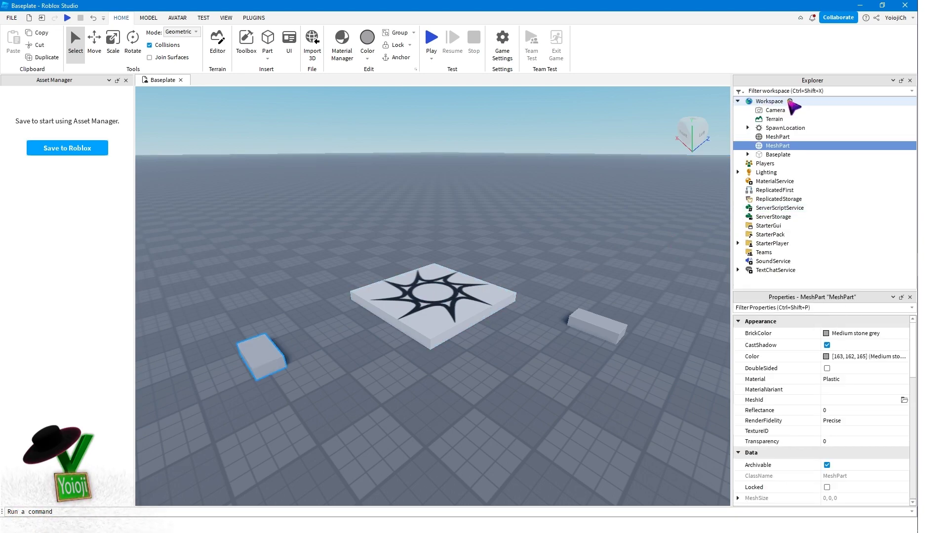
pyautogui.click(790, 102)
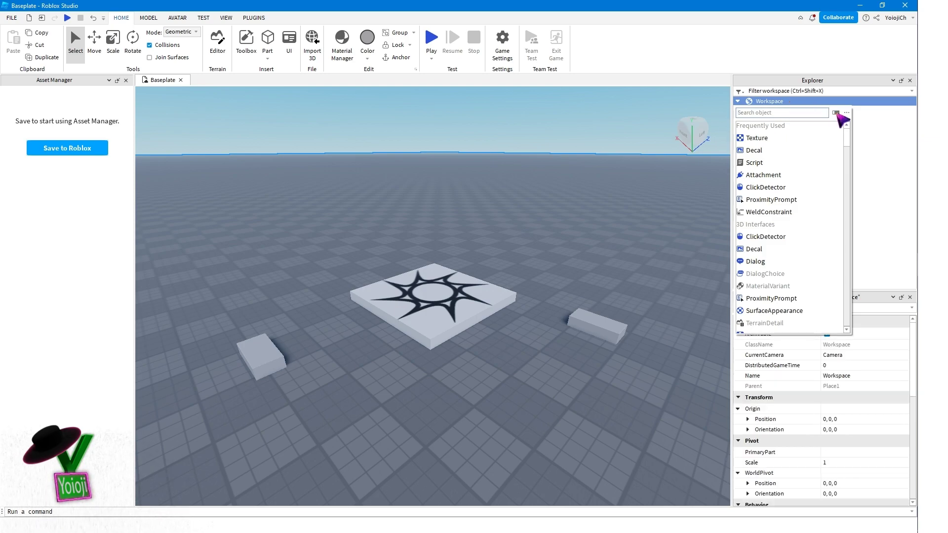
pyautogui.click(836, 112)
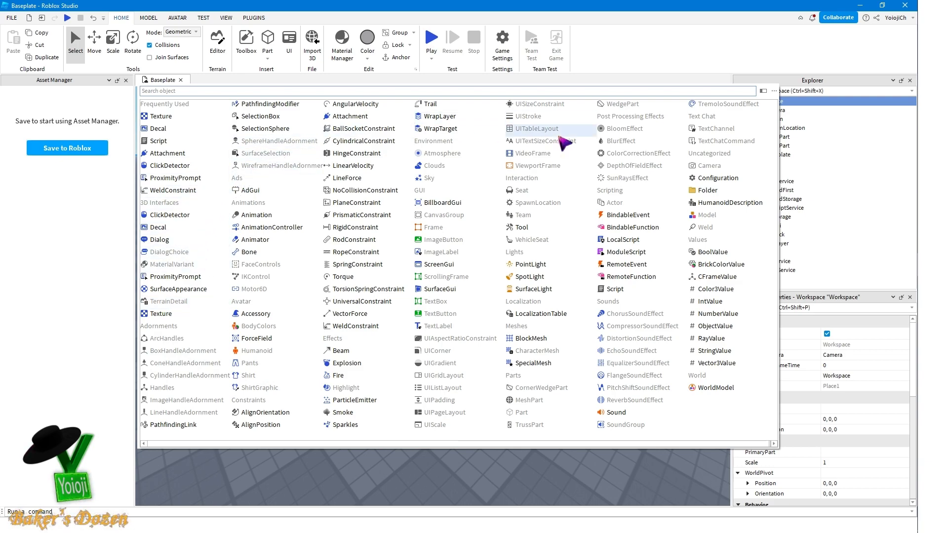
pyautogui.click(234, 91)
pyautogui.write('me')
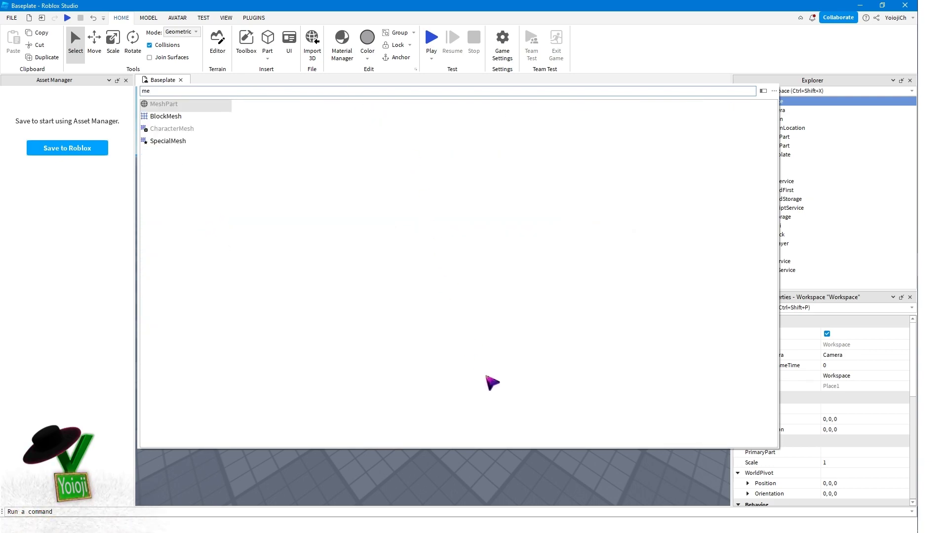
pyautogui.press('Escape')
# Step: Rename the first MeshPart to OBJ and the second to FBX
pyautogui.click(777, 138)
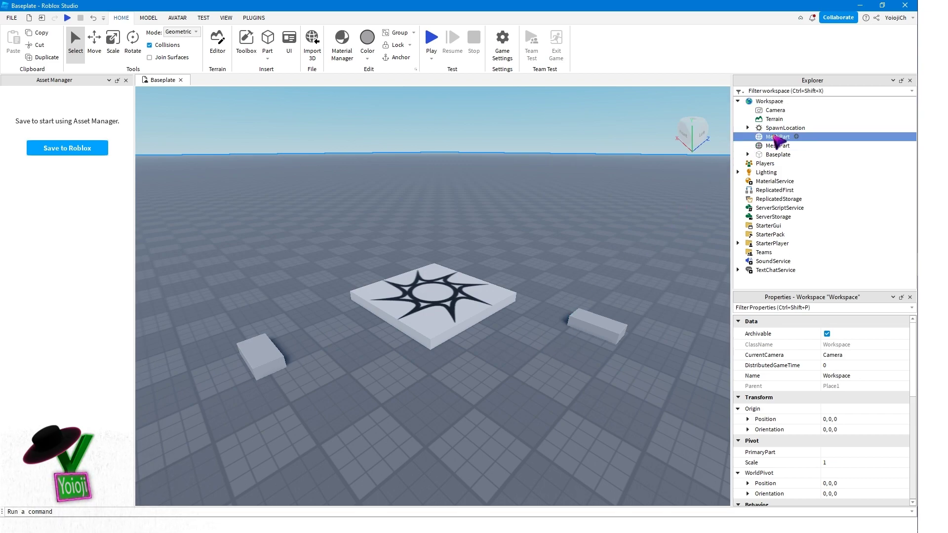
pyautogui.press('F2')
pyautogui.write('OB')
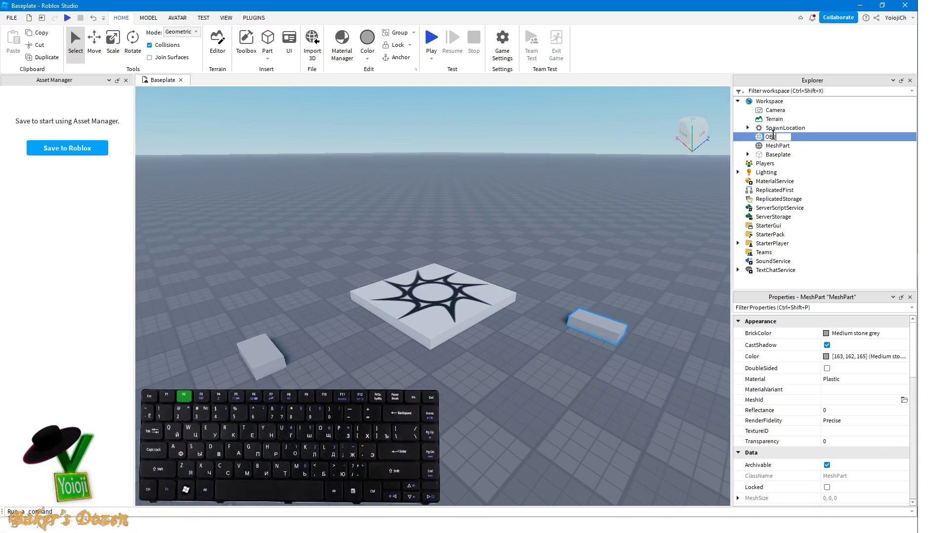
pyautogui.click(777, 147)
pyautogui.rightClick(779, 147)
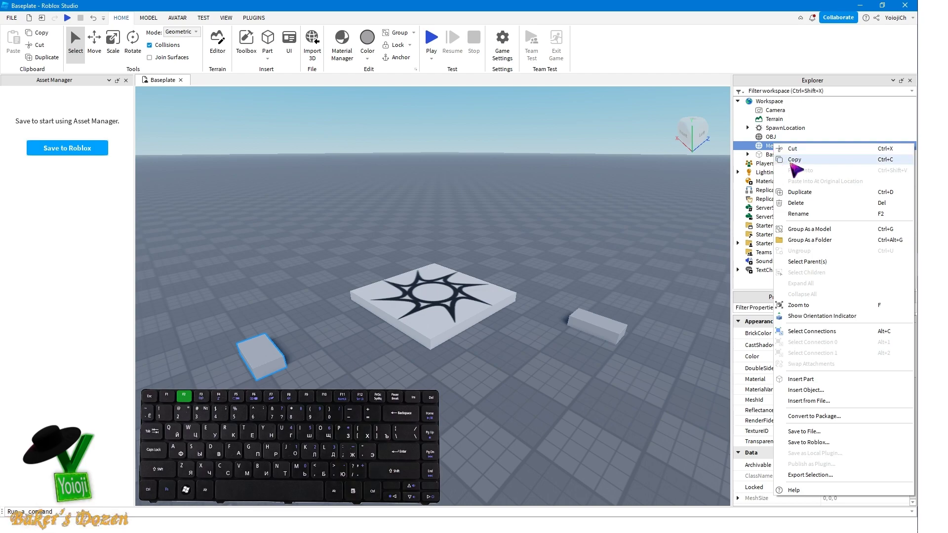
pyautogui.click(810, 216)
pyautogui.write('FBX')
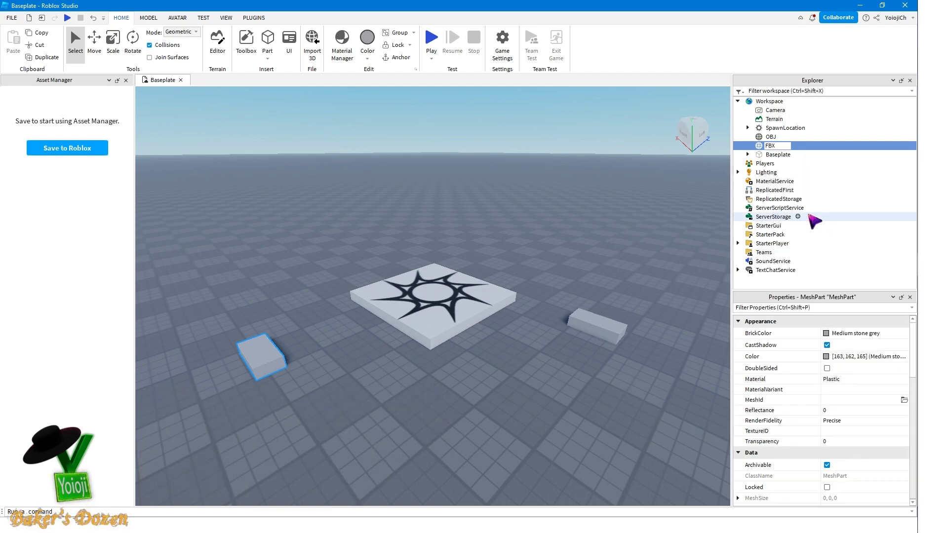
pyautogui.press('Return')
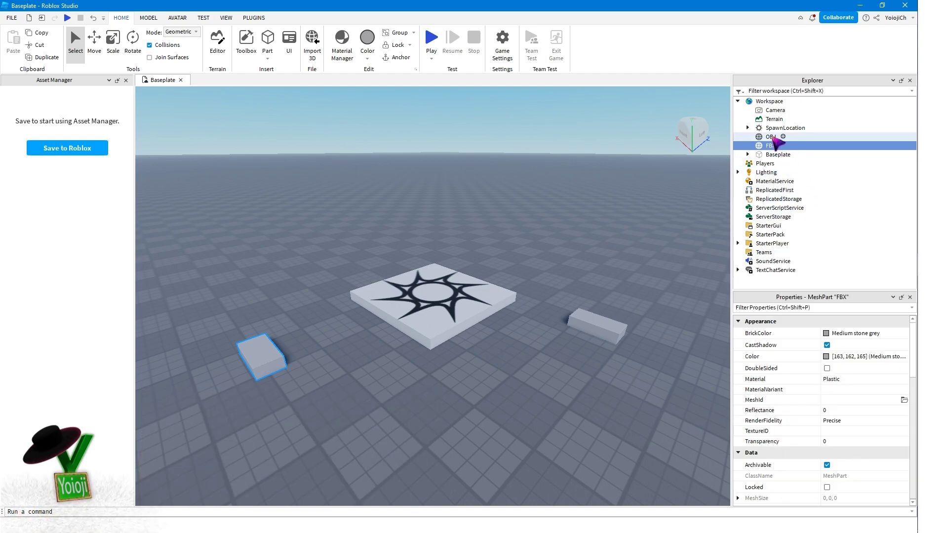
pyautogui.click(775, 138)
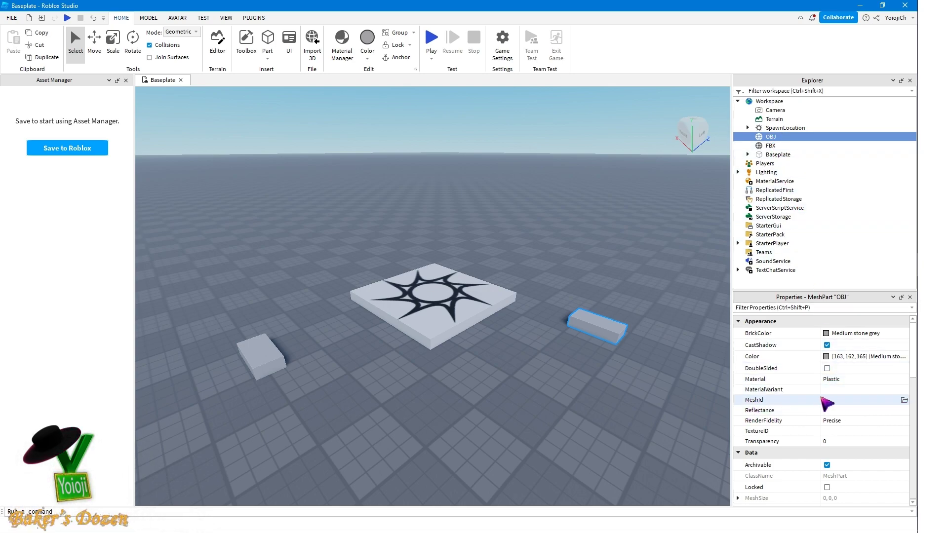
# Step: Load the sphere .obj file as the OBJ MeshPart's MeshId, keeping its current position
pyautogui.click(904, 401)
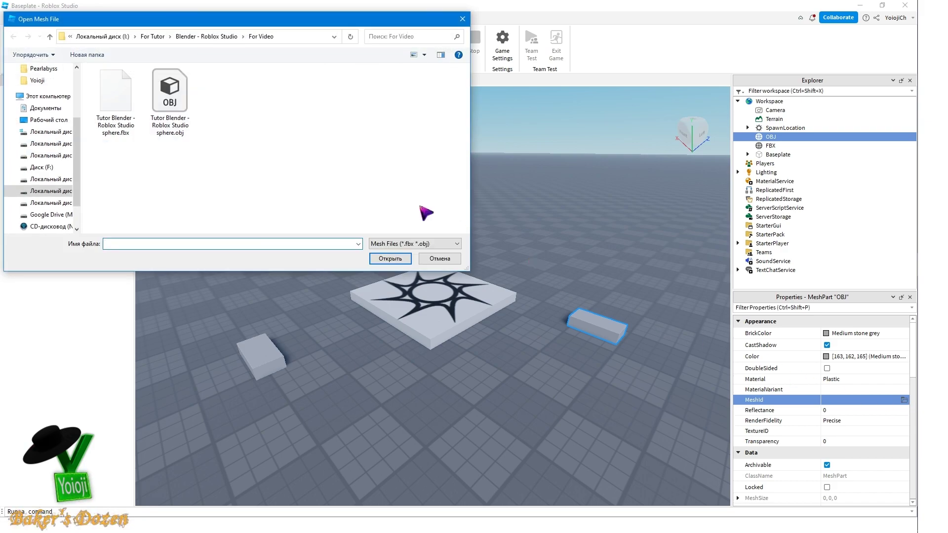
pyautogui.click(180, 103)
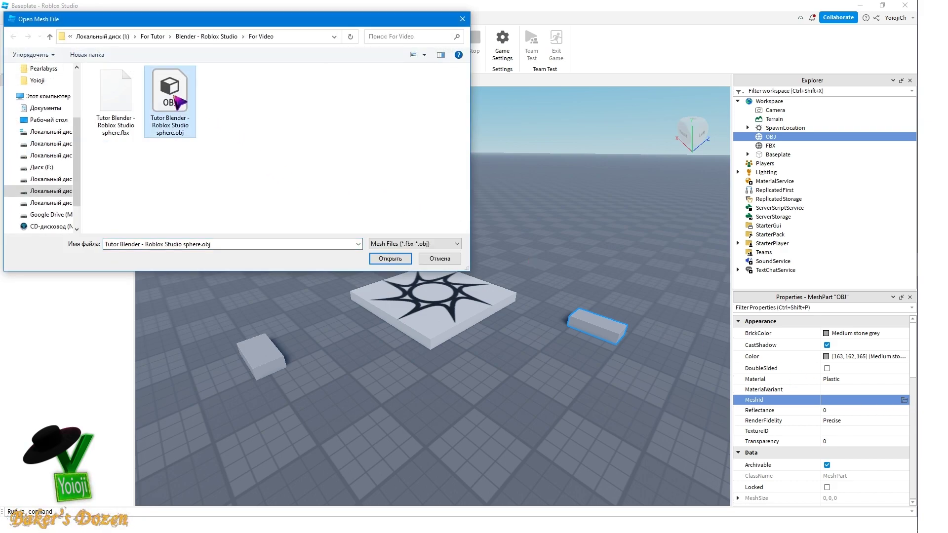
pyautogui.click(401, 260)
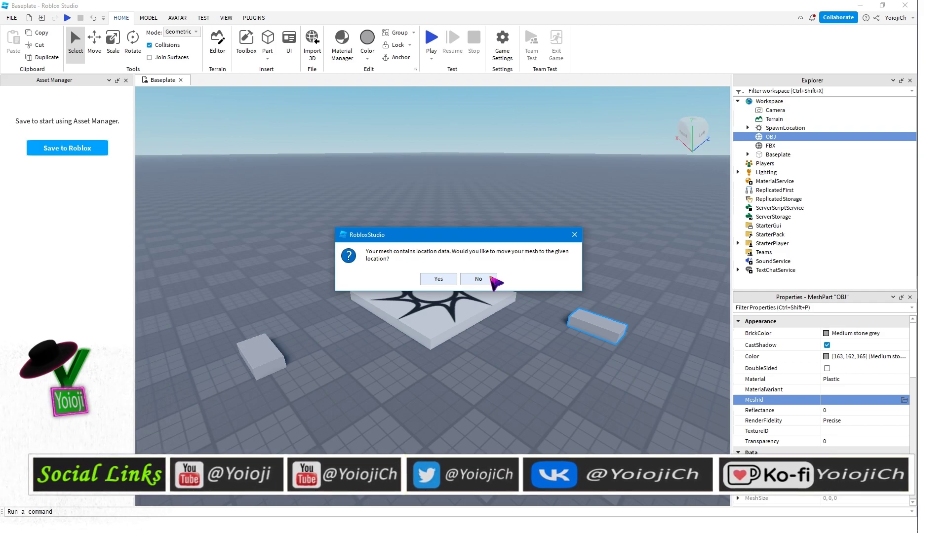
pyautogui.click(490, 277)
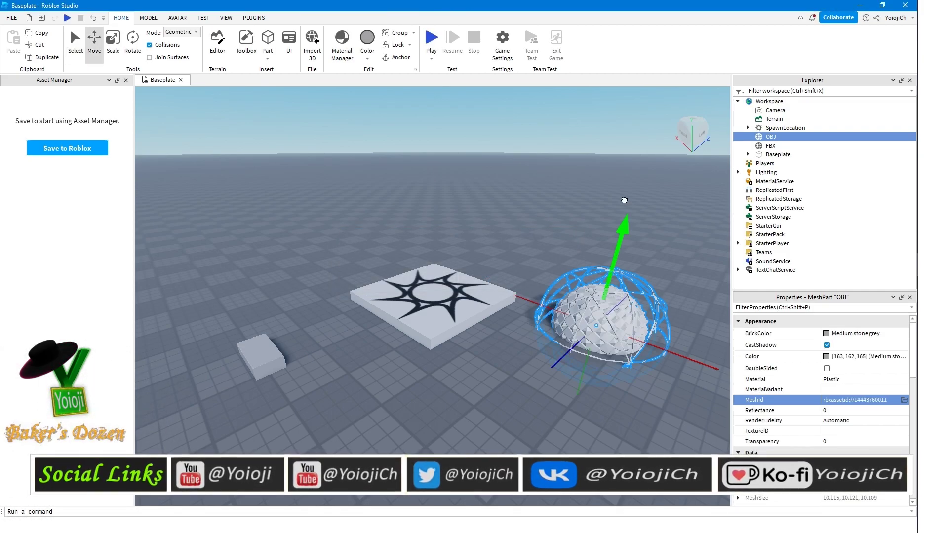
# Step: Load the sphere .fbx into the FBX MeshPart and raise the textured sphere above the ground
pyautogui.click(770, 146)
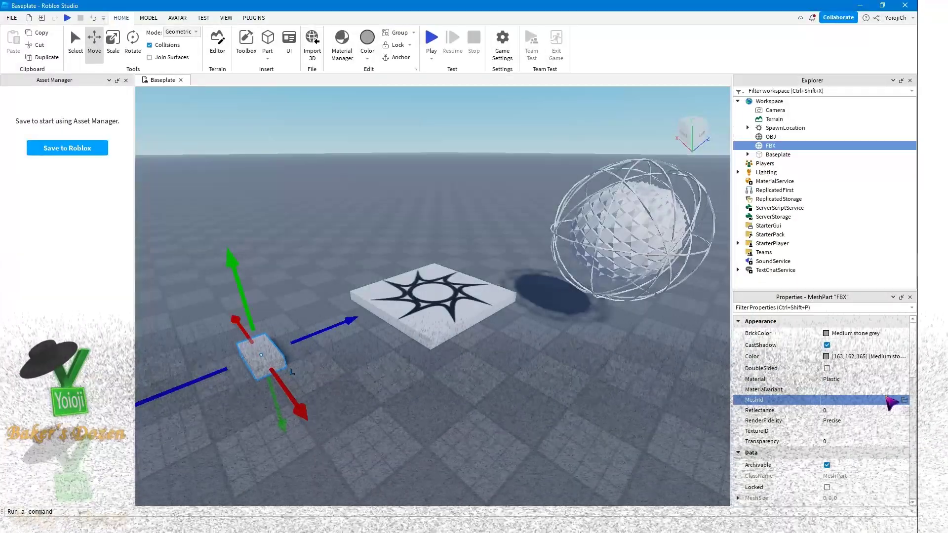
pyautogui.click(904, 400)
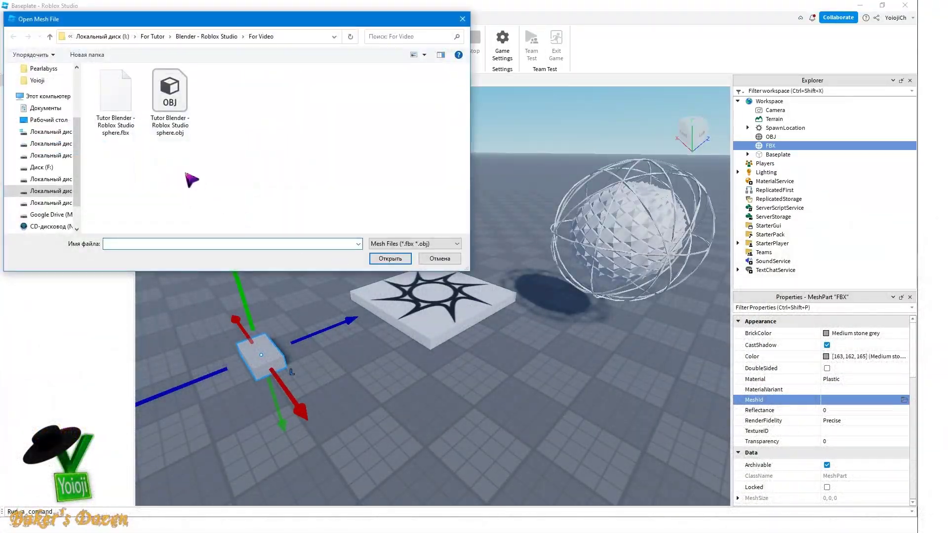
pyautogui.click(116, 114)
pyautogui.click(393, 263)
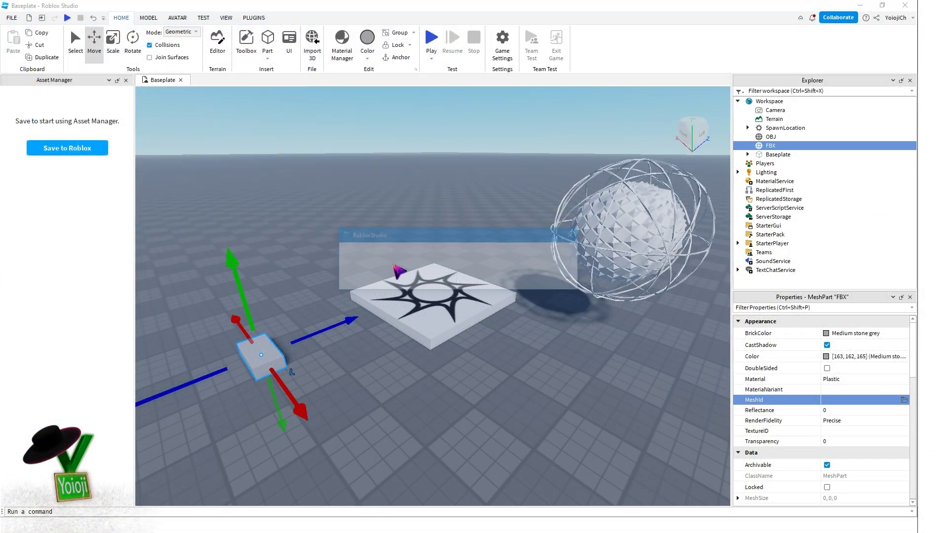
pyautogui.click(474, 280)
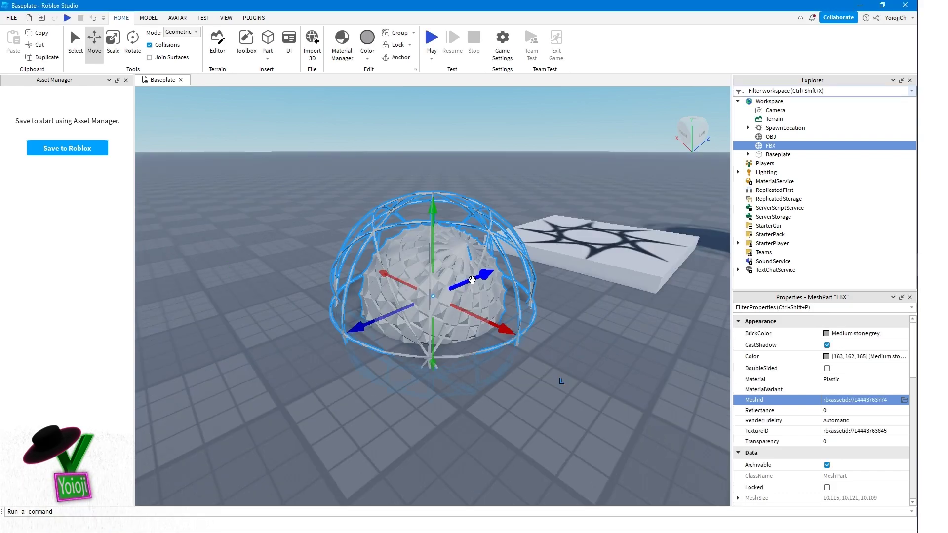
pyautogui.scroll(-3, 472, 279)
pyautogui.scroll(-3, 472, 280)
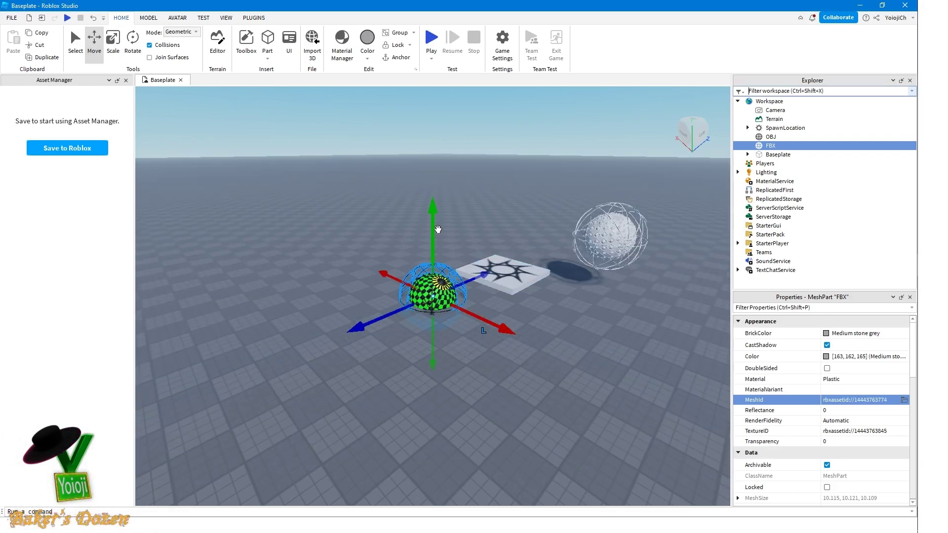
pyautogui.moveTo(431, 203); pyautogui.dragTo(431, 155)
pyautogui.scroll(3, 593, 333)
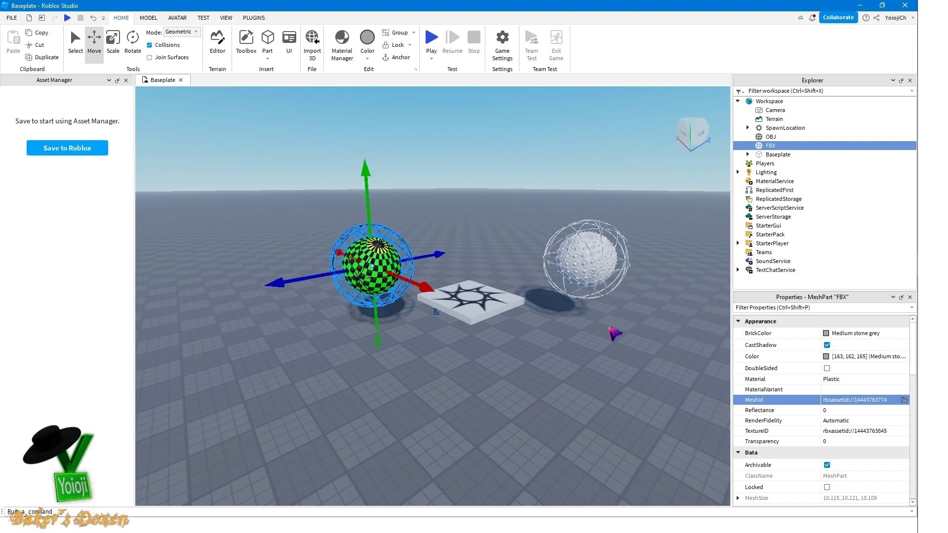
pyautogui.click(541, 345)
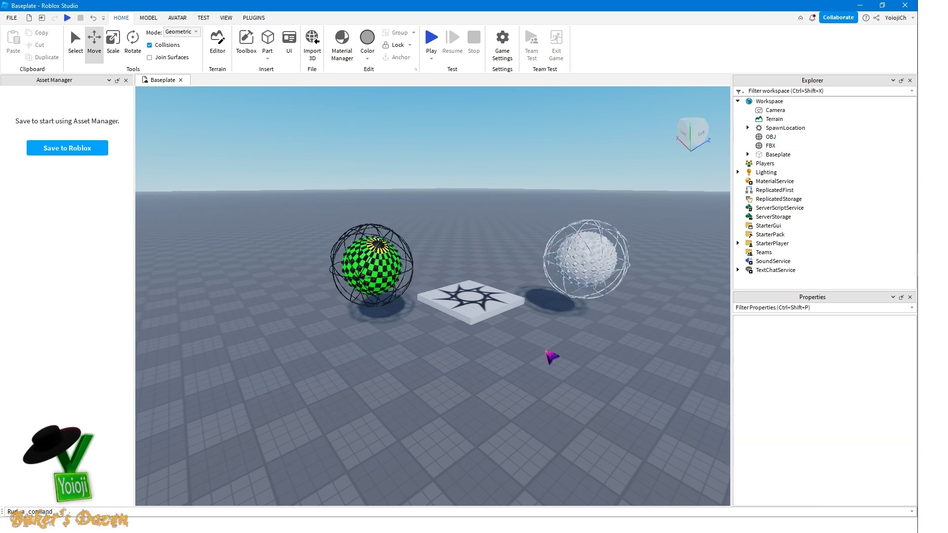
pyautogui.click(601, 280)
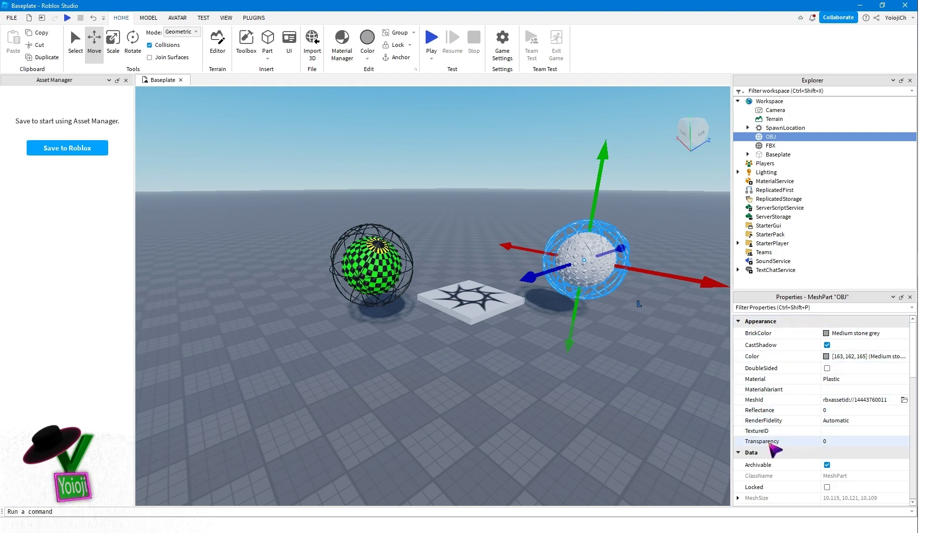
# Step: Enter a texture ID on the OBJ sphere and toggle the Asset Manager from the View tab
pyautogui.click(834, 431)
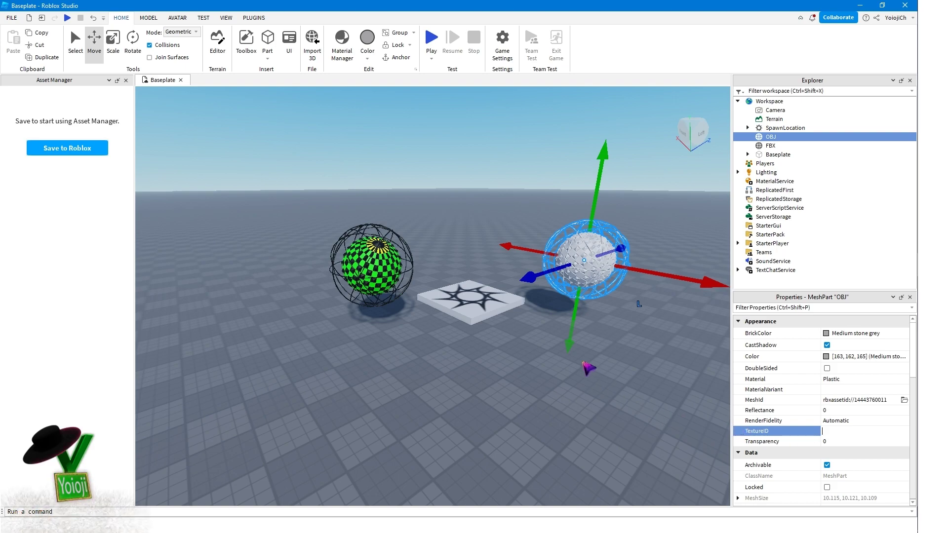
pyautogui.press('Return')
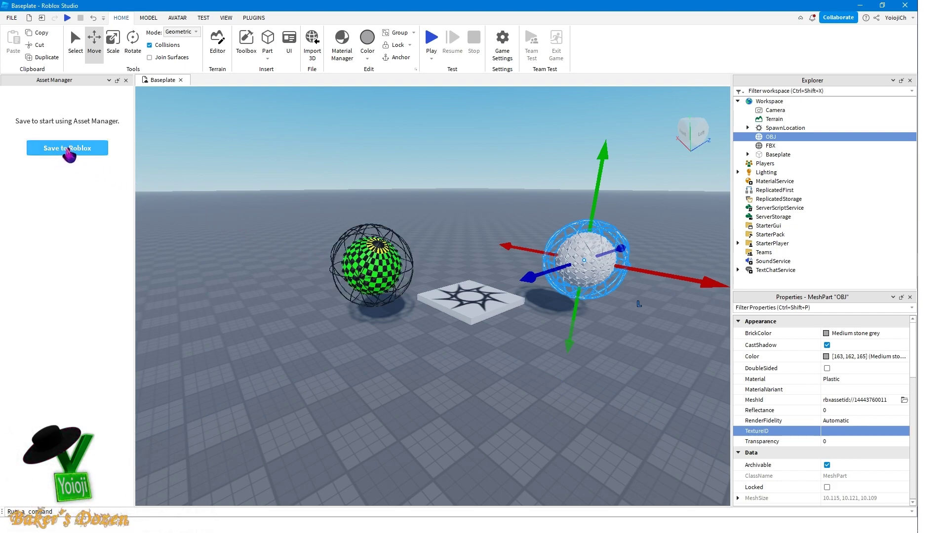
pyautogui.click(225, 18)
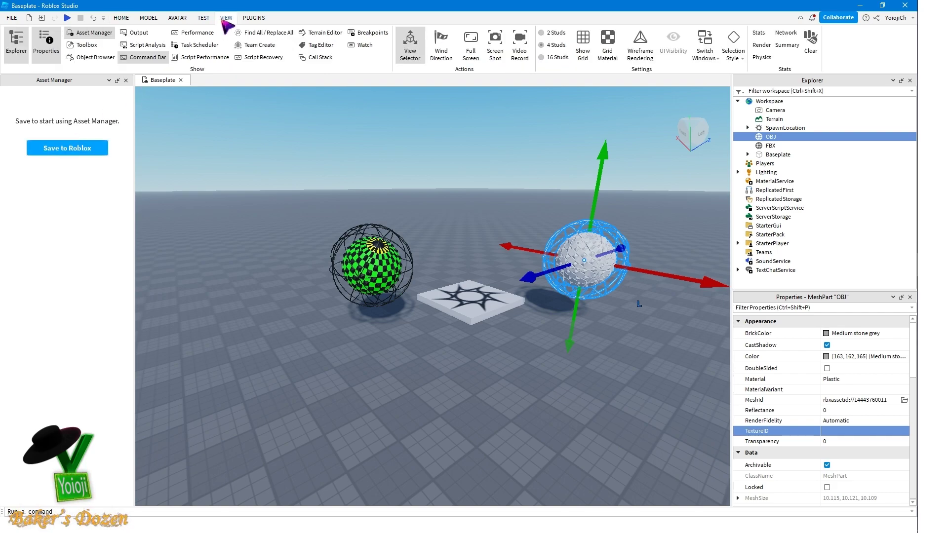
pyautogui.click(94, 33)
pyautogui.click(94, 34)
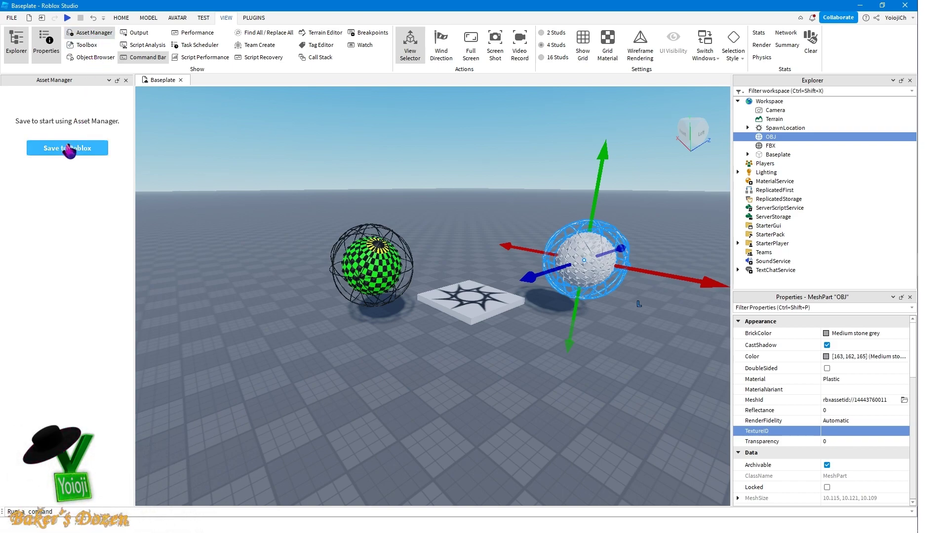
# Step: Save the place to Roblox with the name 'Test for video Y'
pyautogui.click(68, 149)
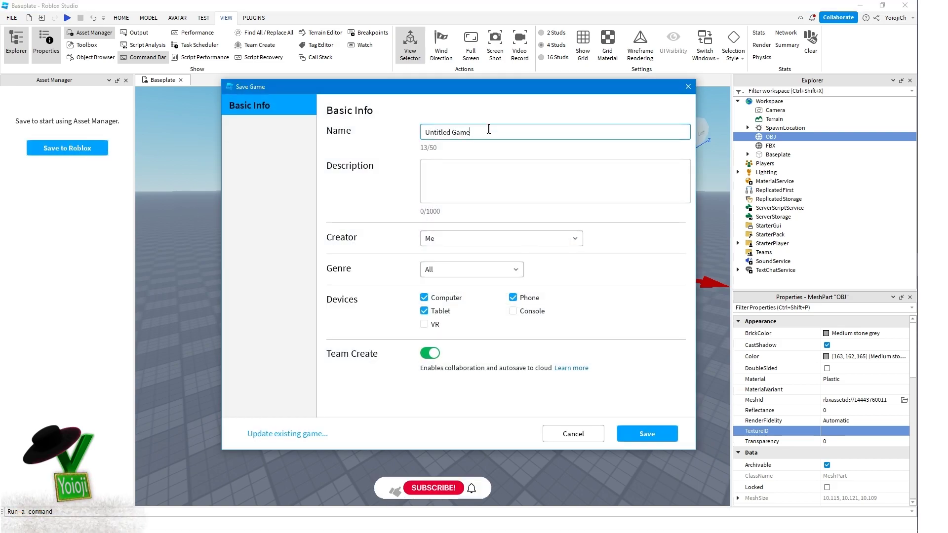
pyautogui.moveTo(489, 132); pyautogui.dragTo(360, 144)
pyautogui.write('Test for video Y')
pyautogui.click(525, 188)
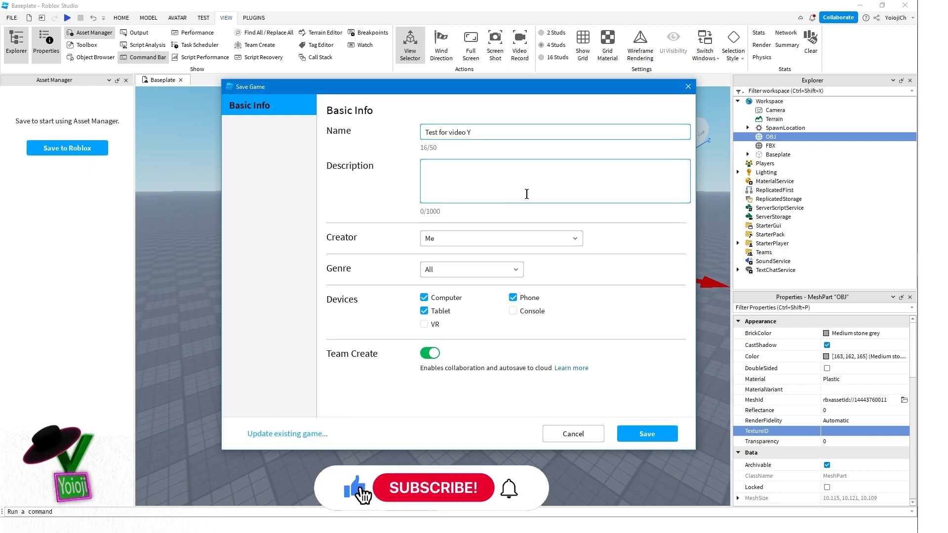
pyautogui.click(651, 434)
# Step: Upload TextureS1.png as a new texture asset from the OBJ sphere's texture picker
pyautogui.click(738, 101)
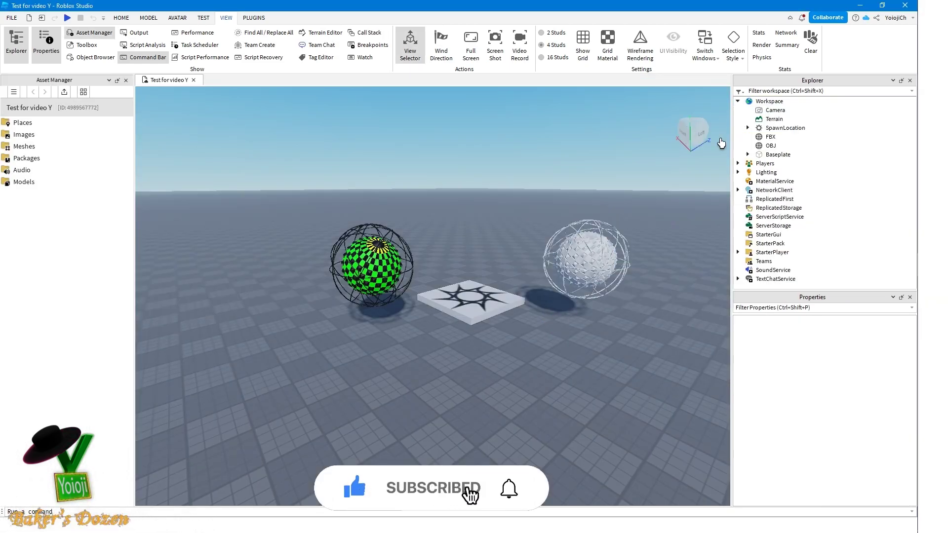
pyautogui.click(770, 145)
pyautogui.click(849, 433)
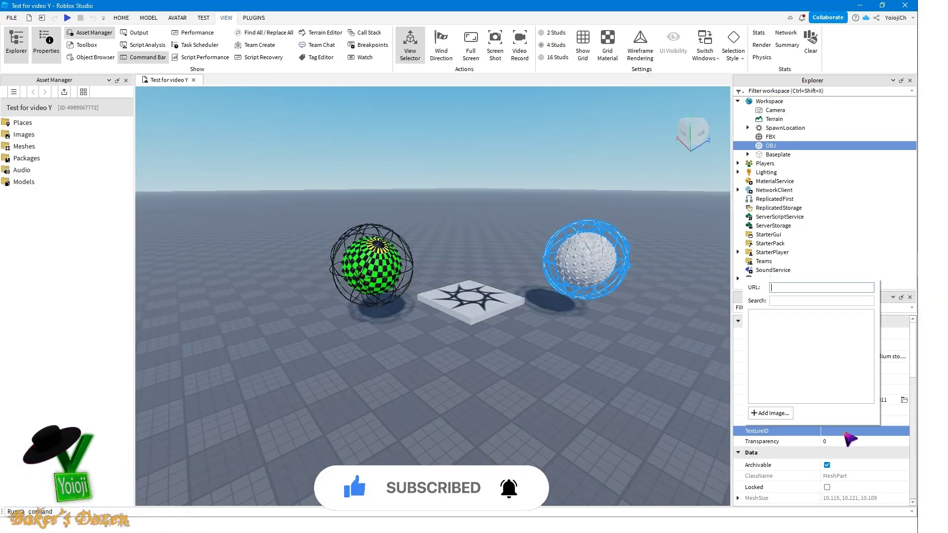
pyautogui.click(773, 414)
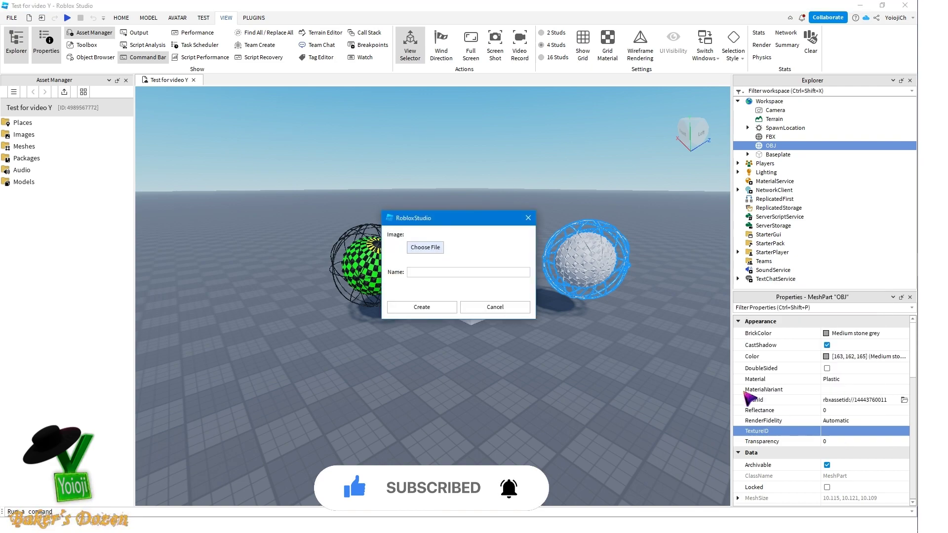
pyautogui.click(427, 249)
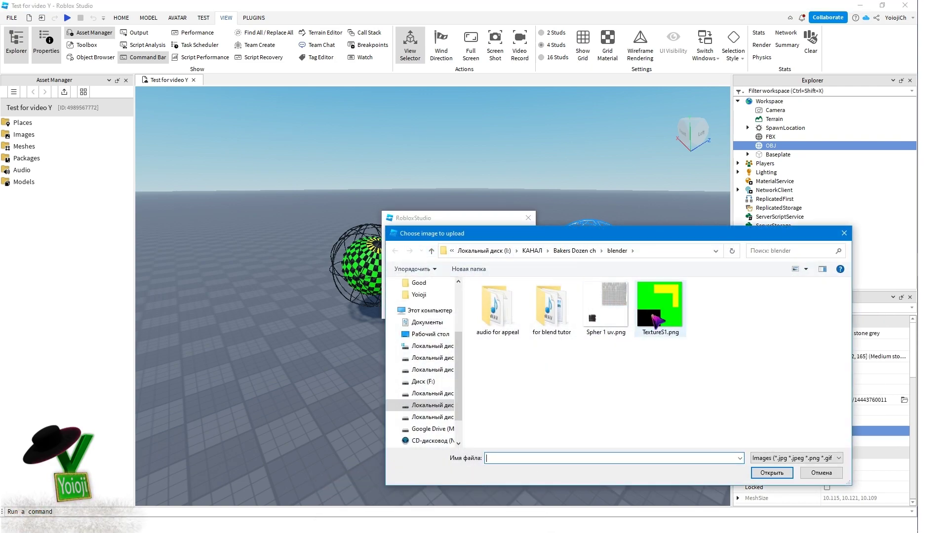
pyautogui.click(661, 306)
pyautogui.click(772, 473)
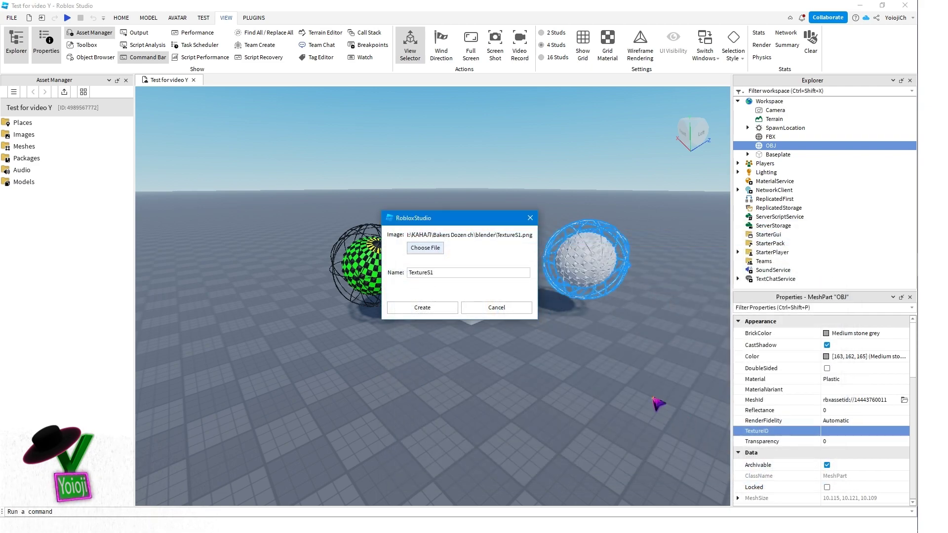
pyautogui.click(432, 309)
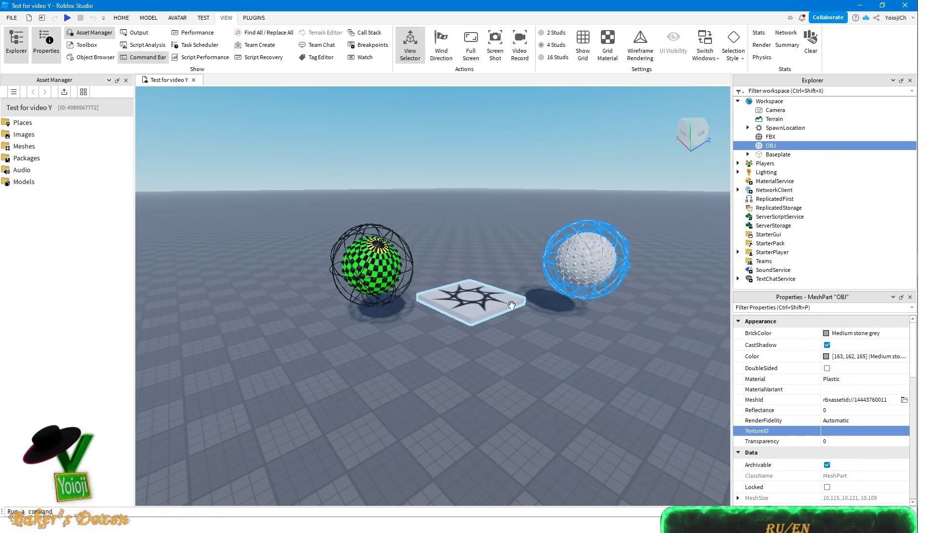
# Step: Paste the uploaded texture ID into the OBJ sphere's TextureID and view the result
pyautogui.hotkey('ctrl', 'v')
pyautogui.press('Return')
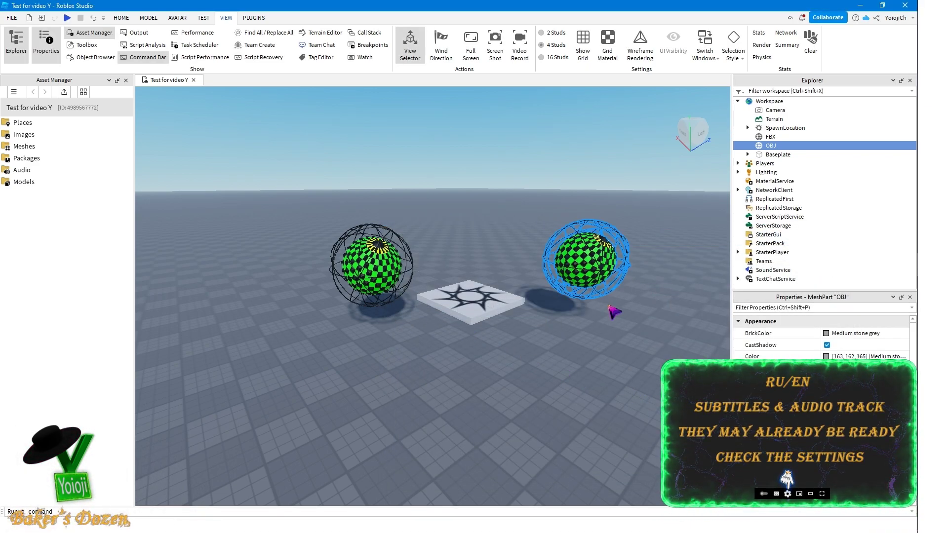
pyautogui.click(624, 307)
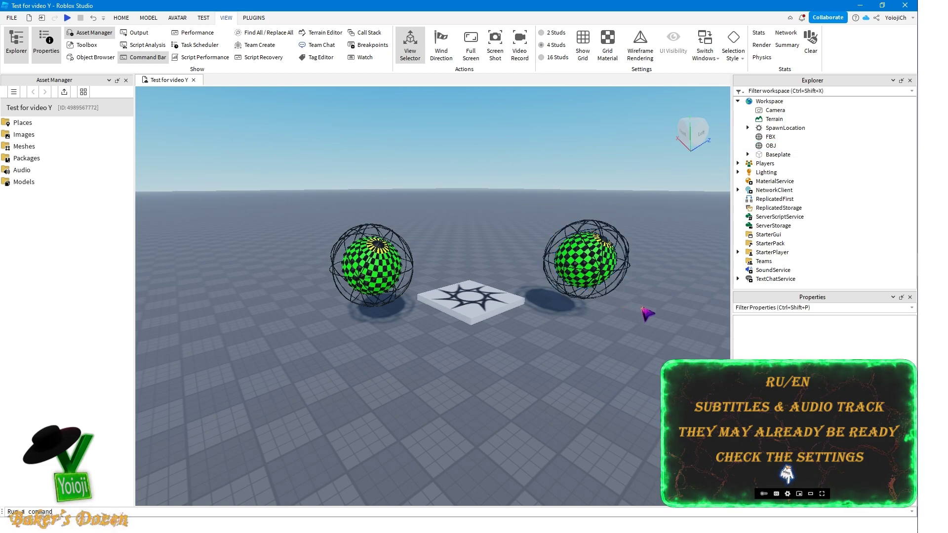
pyautogui.moveTo(640, 307); pyautogui.dragTo(647, 314, button='right')
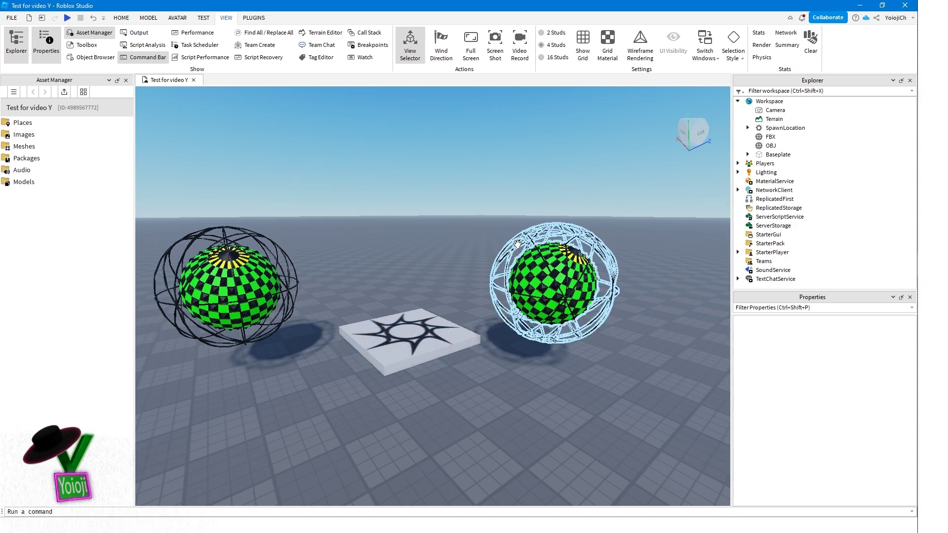
pyautogui.click(121, 19)
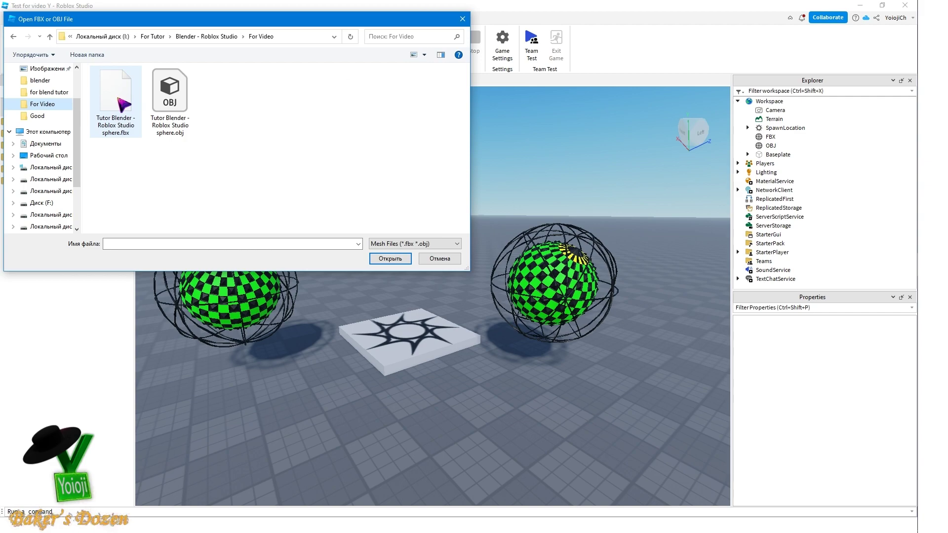
pyautogui.click(170, 94)
pyautogui.click(393, 263)
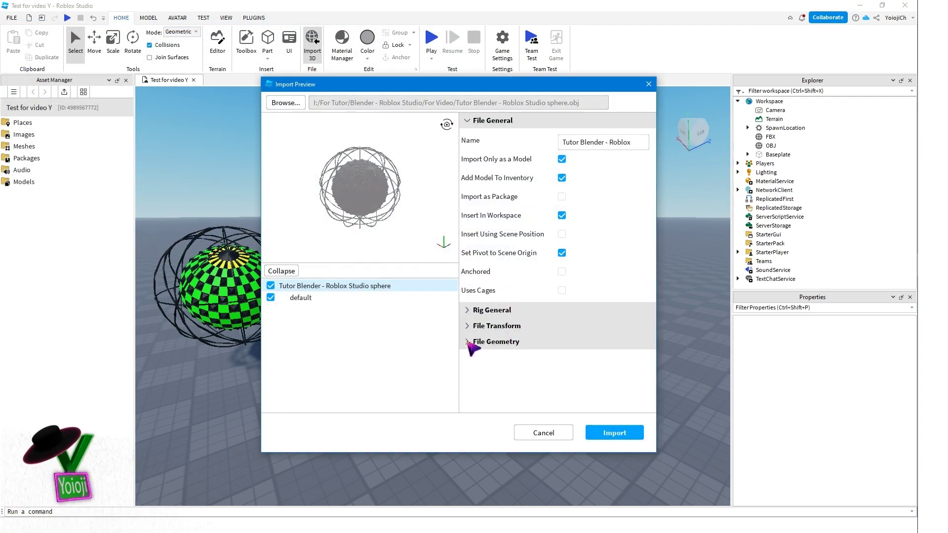
pyautogui.click(468, 342)
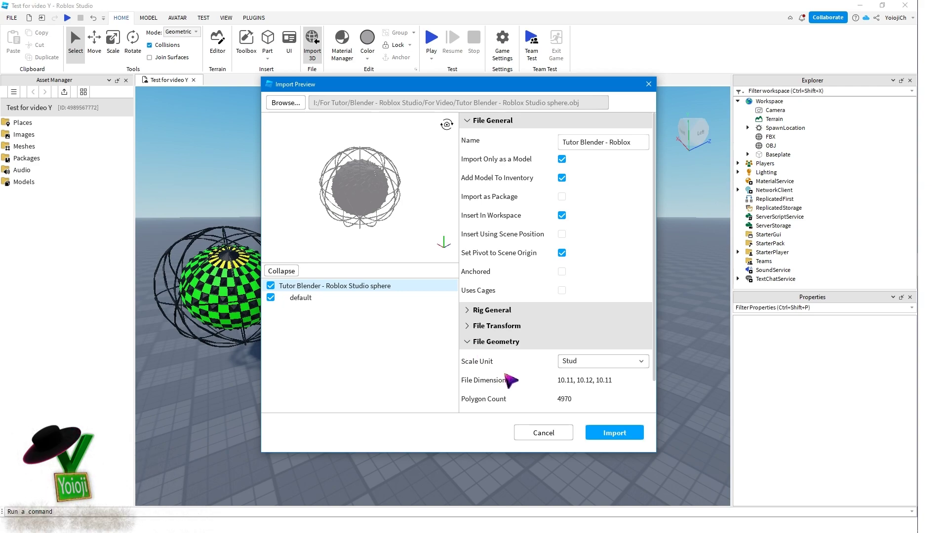
pyautogui.scroll(-1, 509, 381)
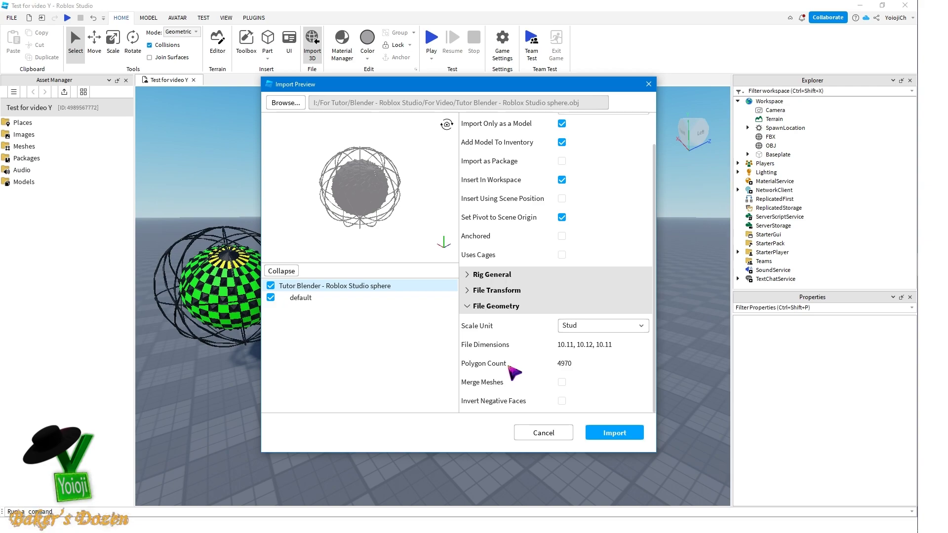
pyautogui.moveTo(490, 367)
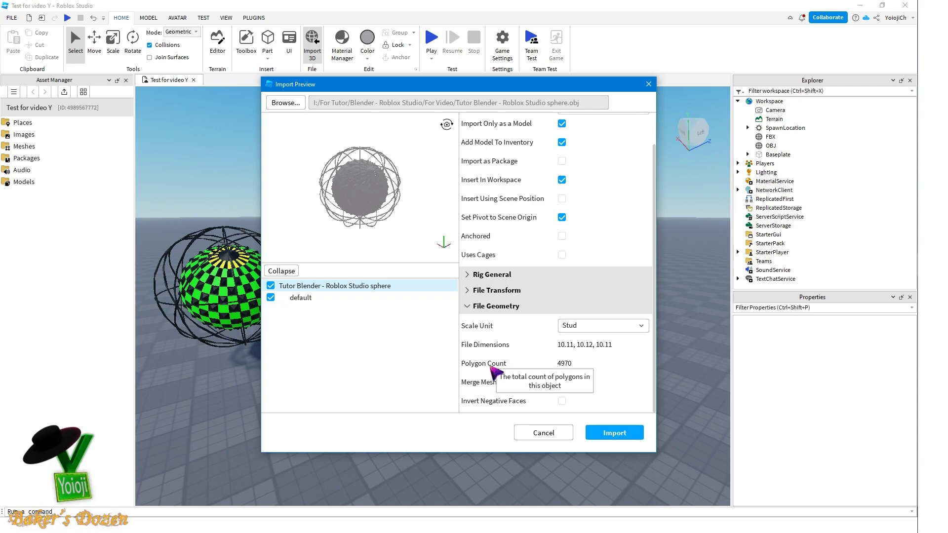
pyautogui.click(546, 433)
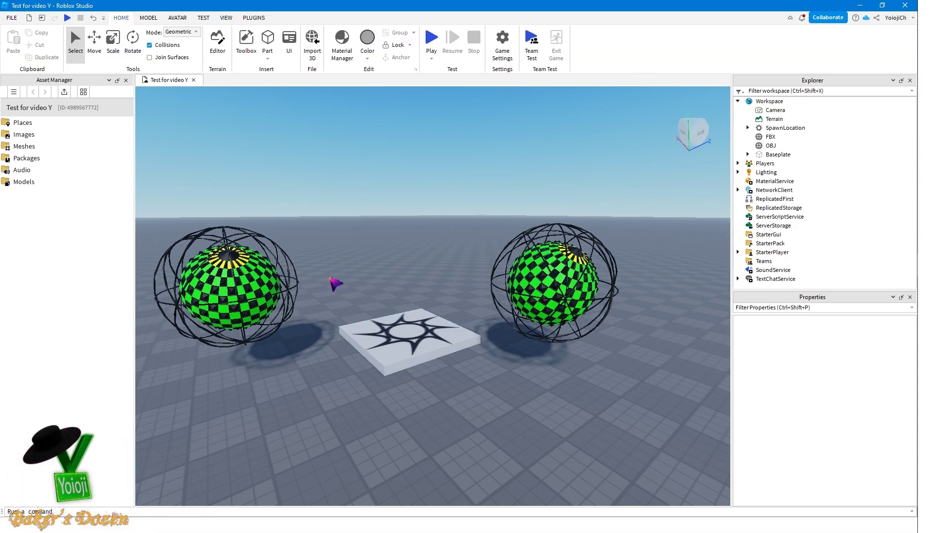
# Step: Bulk Import the sphere .fbx through the Asset Manager, applying the options to all meshes
pyautogui.click(65, 92)
pyautogui.click(121, 84)
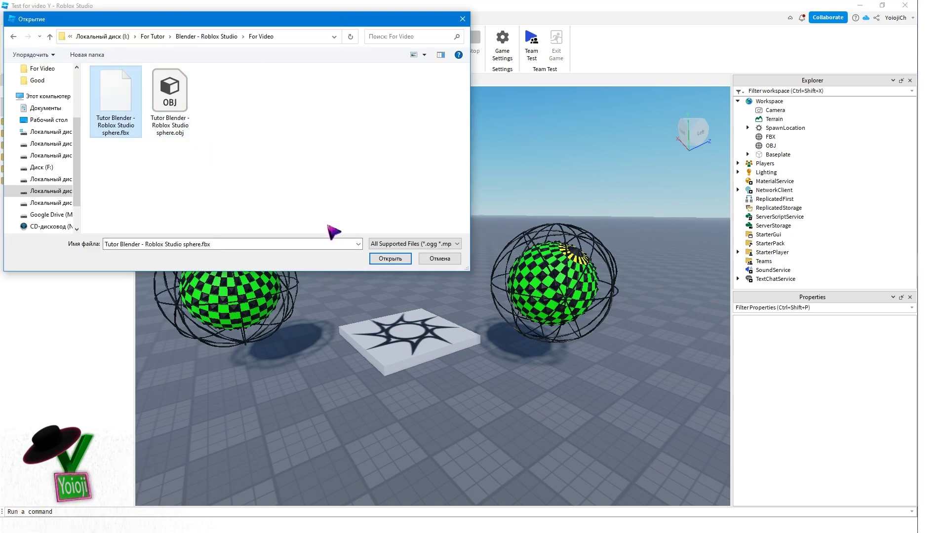
pyautogui.click(392, 260)
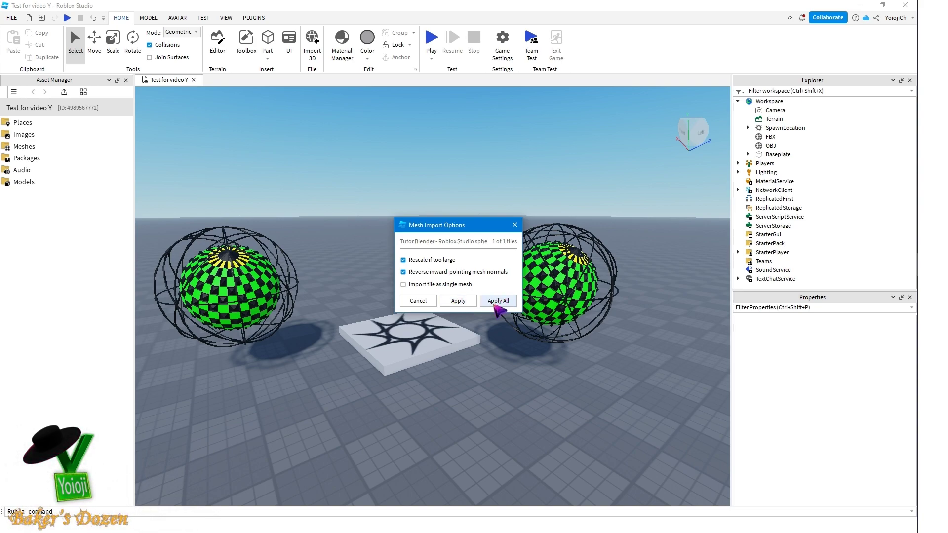
pyautogui.click(495, 305)
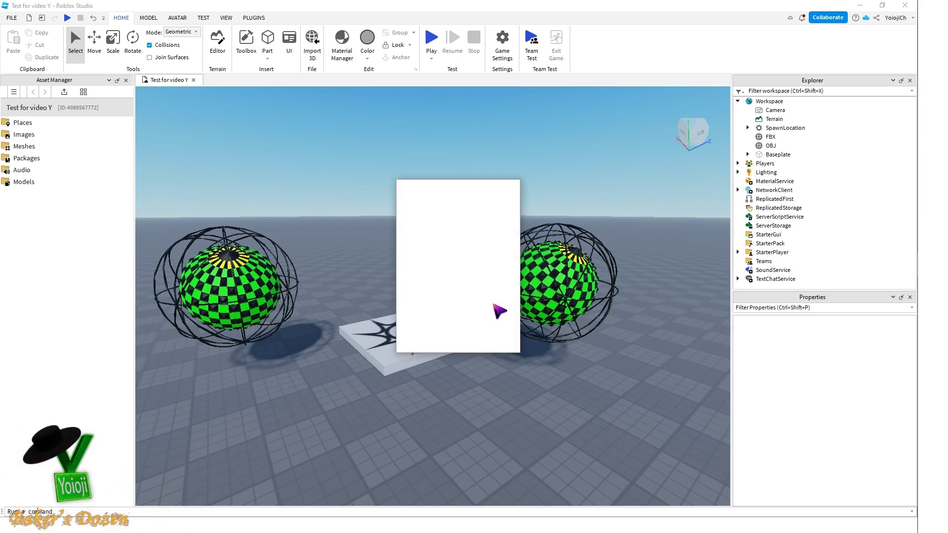
pyautogui.click(518, 183)
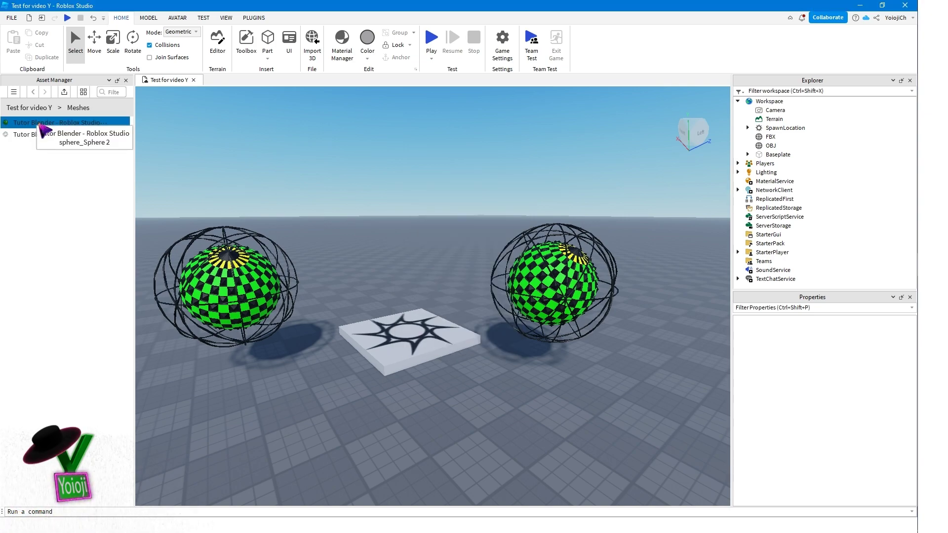
# Step: Place the imported sphere_Sphere 2 and sphere_Torus 1 meshes into the scene centre
pyautogui.moveTo(43, 129)
pyautogui.mouseDown()
pyautogui.moveTo(415, 269)
pyautogui.moveTo(406, 301)
pyautogui.moveTo(407, 284)
pyautogui.mouseUp()
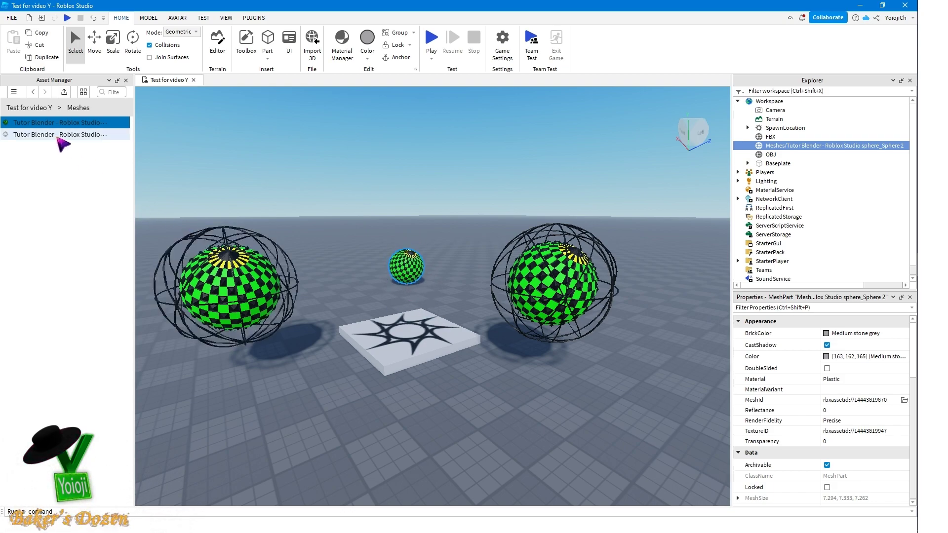
pyautogui.moveTo(102, 135)
pyautogui.mouseDown()
pyautogui.moveTo(414, 298)
pyautogui.moveTo(403, 296)
pyautogui.mouseUp()
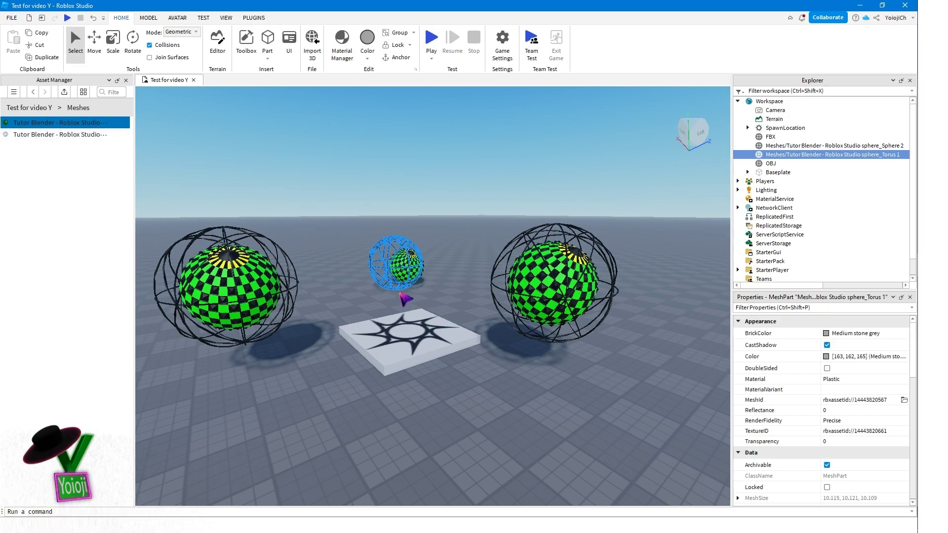
pyautogui.click(479, 224)
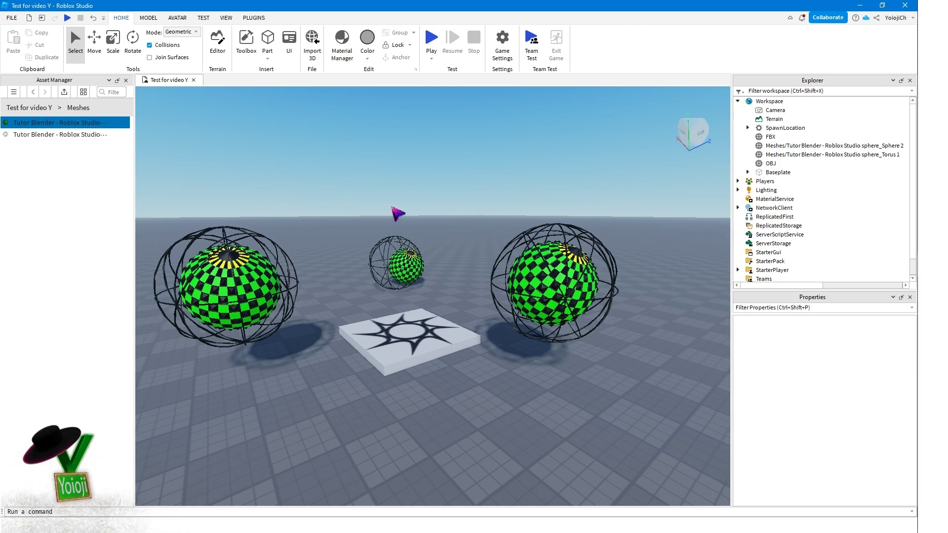
pyautogui.click(64, 92)
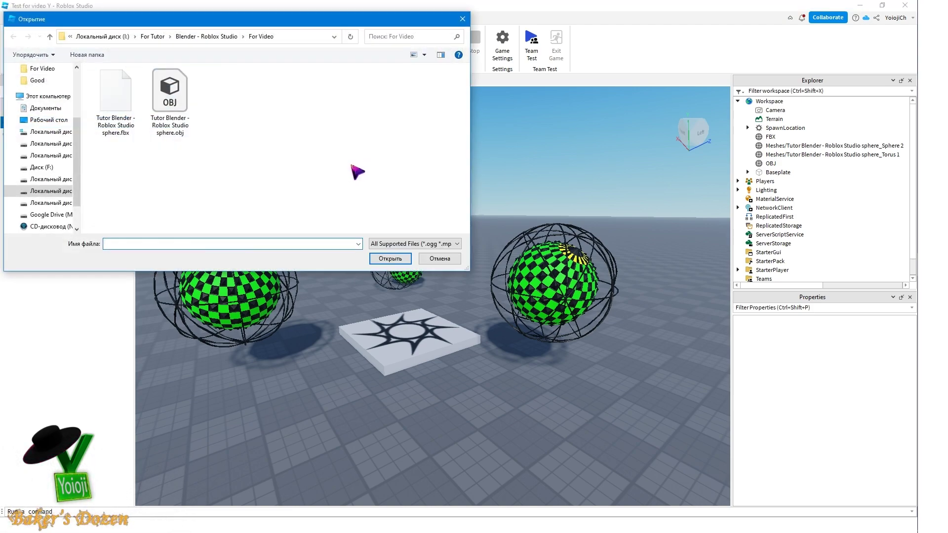
# Step: Re-import the sphere .fbx as a single mesh and set it beside the earlier caged sphere
pyautogui.click(126, 102)
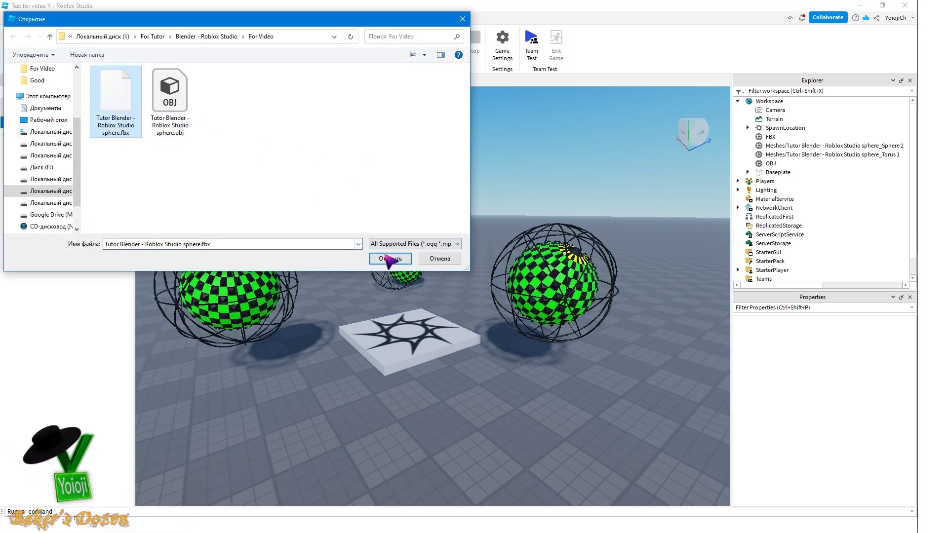
pyautogui.click(390, 259)
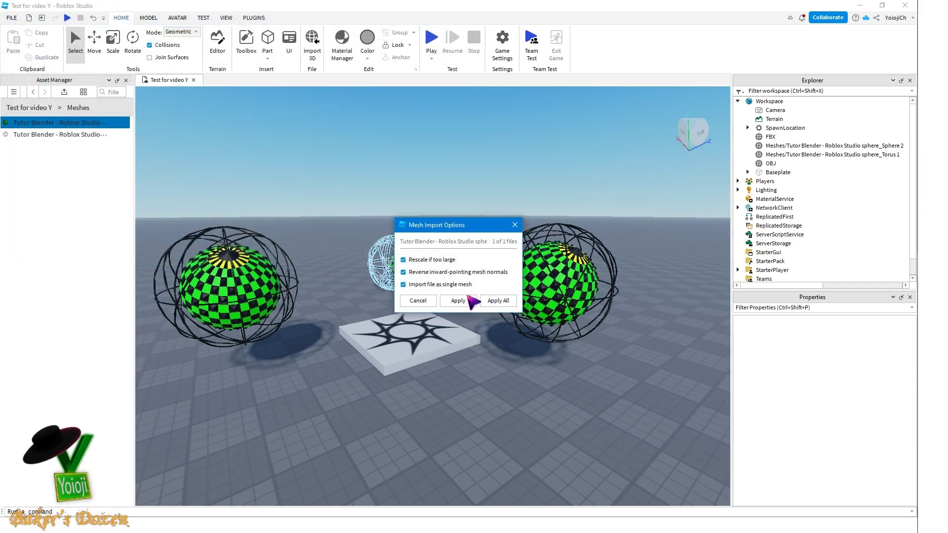
pyautogui.click(469, 301)
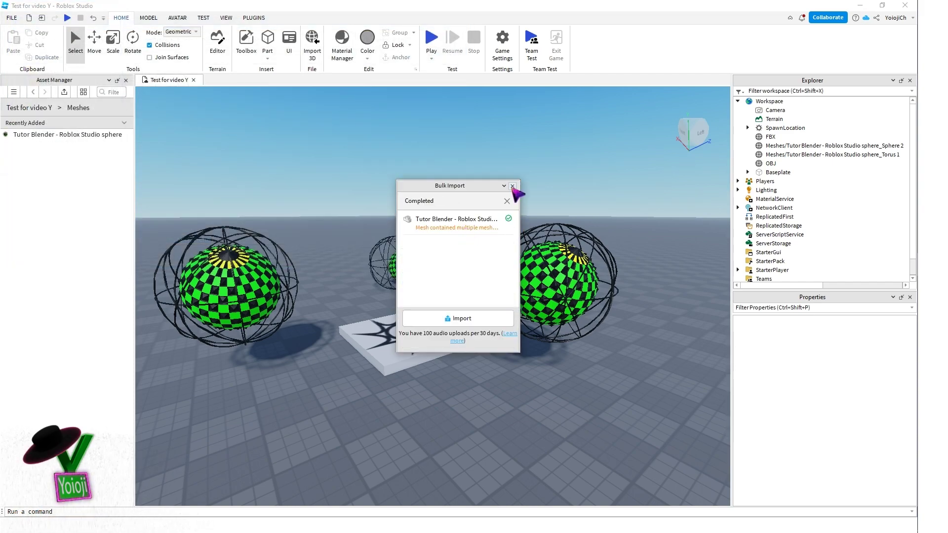
pyautogui.click(513, 186)
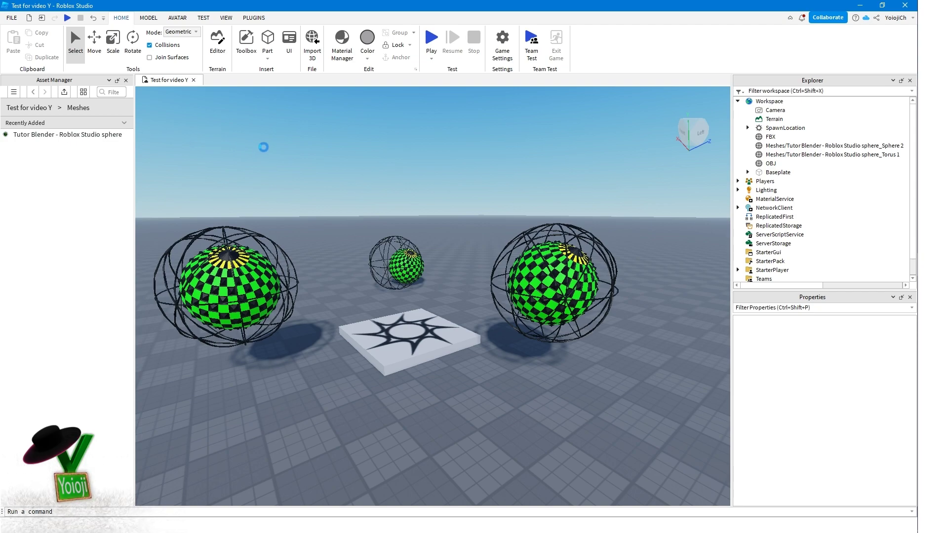
pyautogui.moveTo(58, 141); pyautogui.dragTo(461, 260)
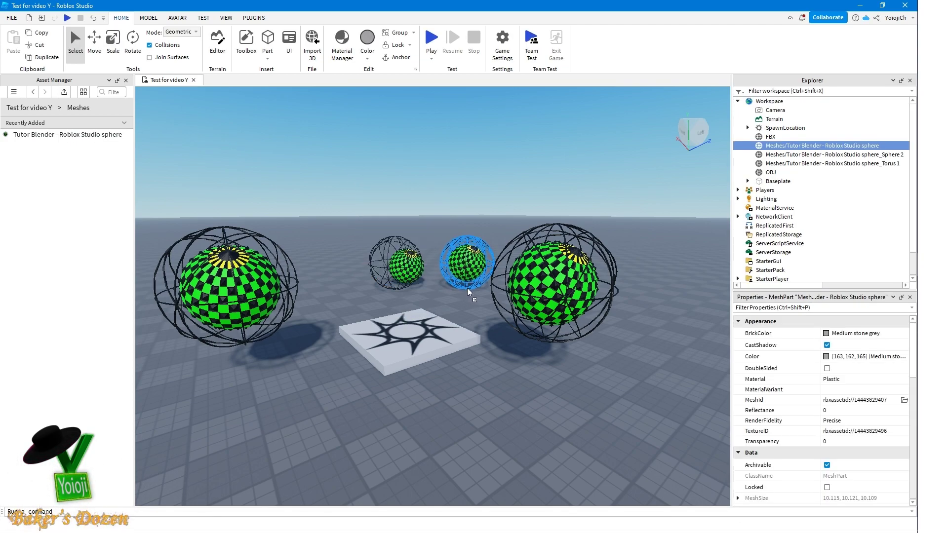
pyautogui.moveTo(463, 295)
pyautogui.mouseDown()
pyautogui.moveTo(423, 339)
pyautogui.moveTo(352, 313)
pyautogui.mouseUp()
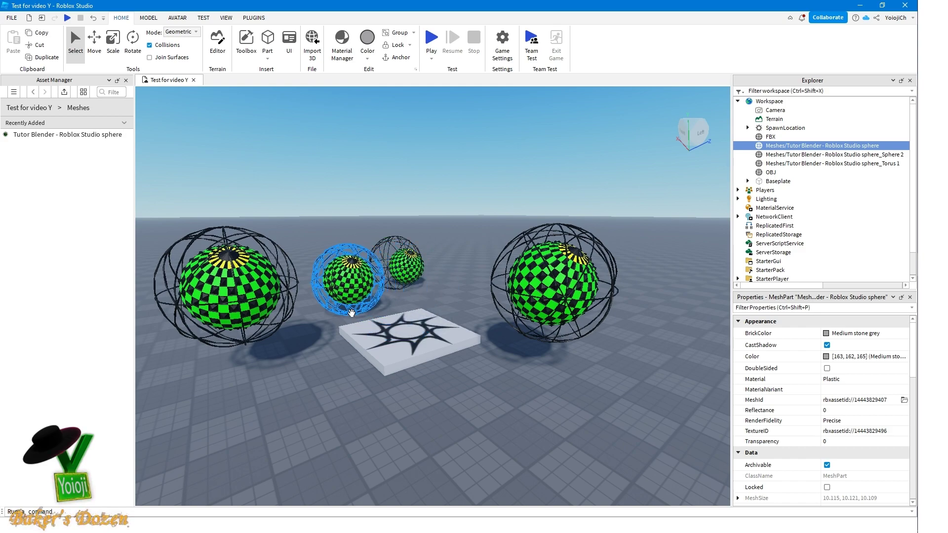
pyautogui.click(452, 214)
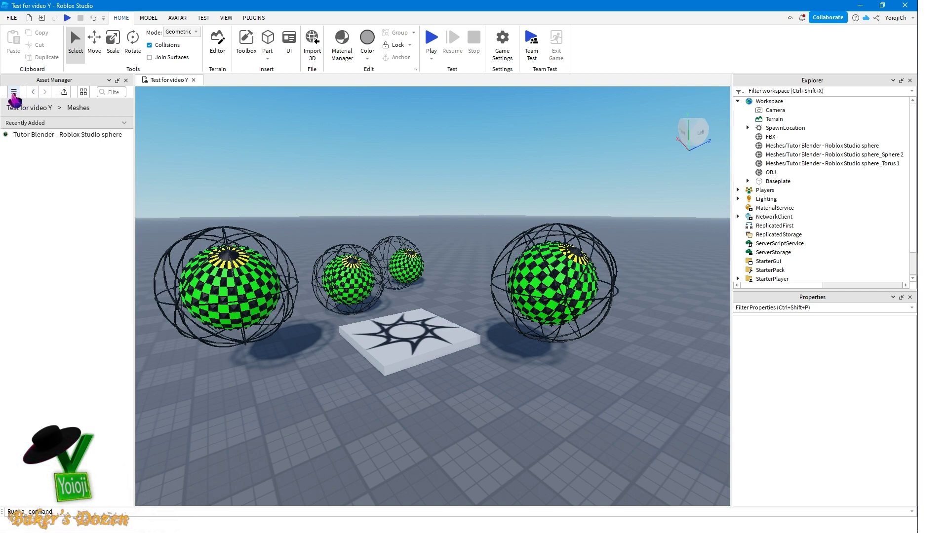
# Step: Drag the three imported meshes from Meshes into the viewport as extra copies
pyautogui.click(14, 92)
pyautogui.click(44, 142)
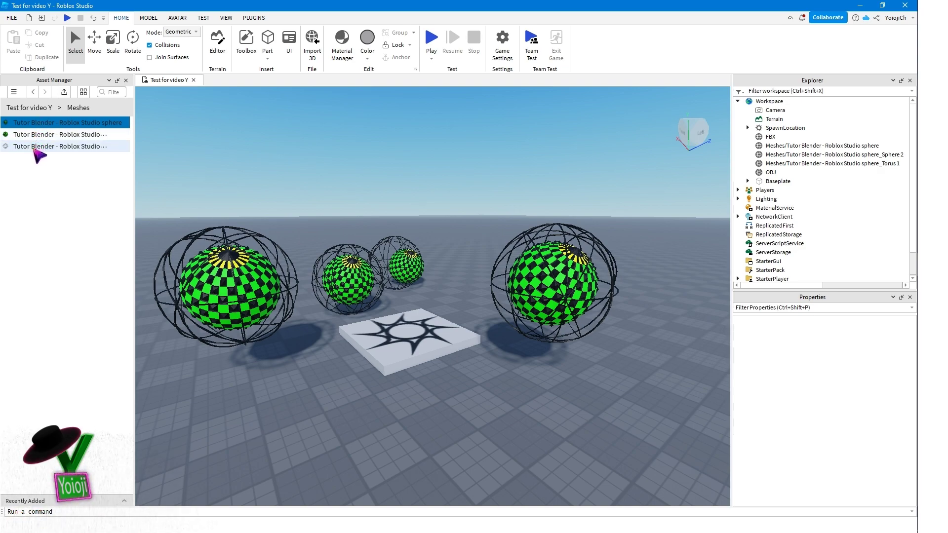
pyautogui.moveTo(38, 153); pyautogui.dragTo(269, 365)
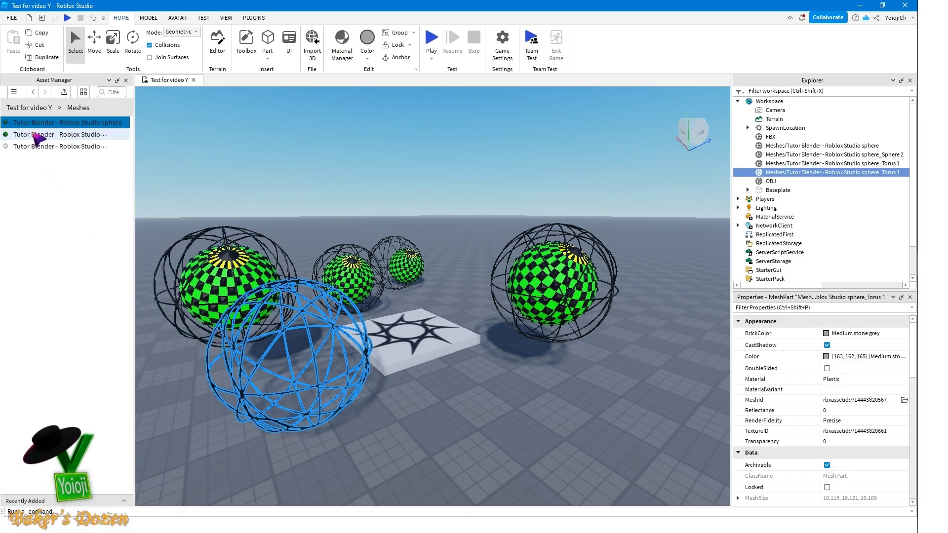
pyautogui.moveTo(37, 138)
pyautogui.mouseDown()
pyautogui.moveTo(252, 366)
pyautogui.moveTo(285, 355)
pyautogui.mouseUp()
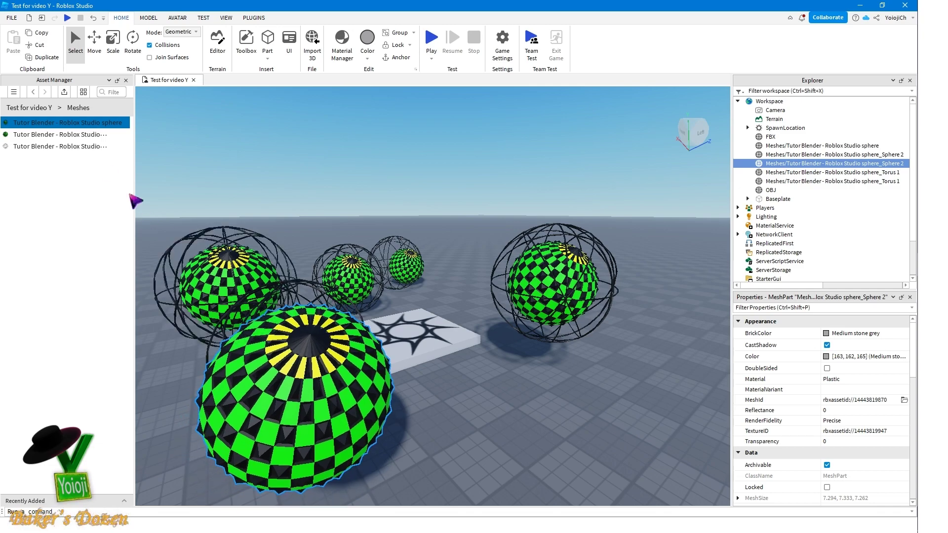
pyautogui.moveTo(70, 136)
pyautogui.mouseDown()
pyautogui.moveTo(565, 387)
pyautogui.moveTo(599, 427)
pyautogui.mouseUp()
pyautogui.click(467, 421)
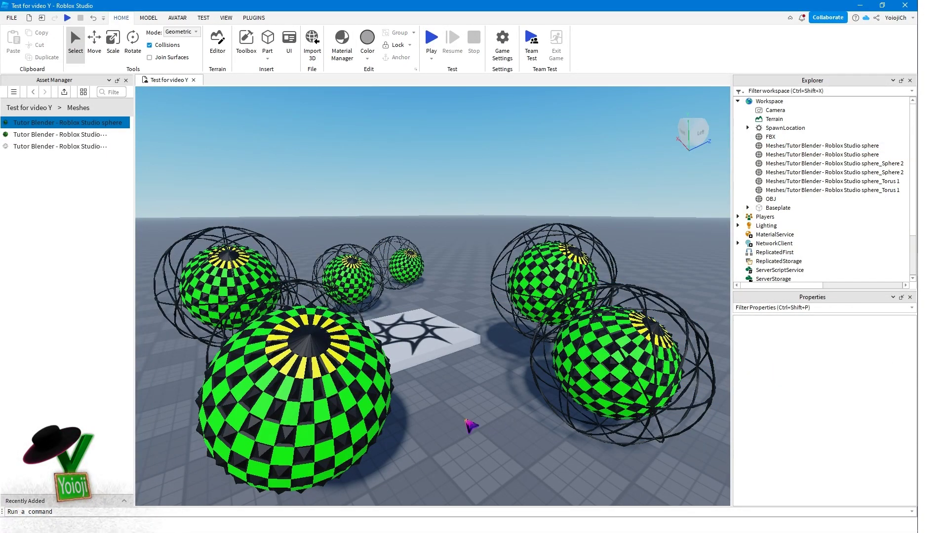
pyautogui.scroll(-5, 466, 420)
# Step: Scroll the view back up to the caged sphere near the star-patterned plate
pyautogui.scroll(2, 466, 420)
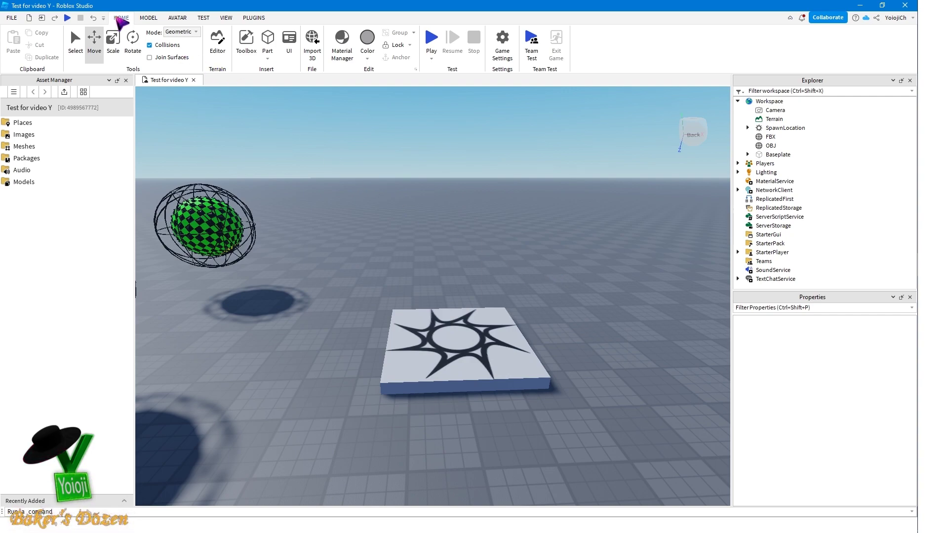
# Step: Import tutor - petals.fbx with Set Pivot to Scene Origin off and Insert Using Scene Position on
pyautogui.click(312, 45)
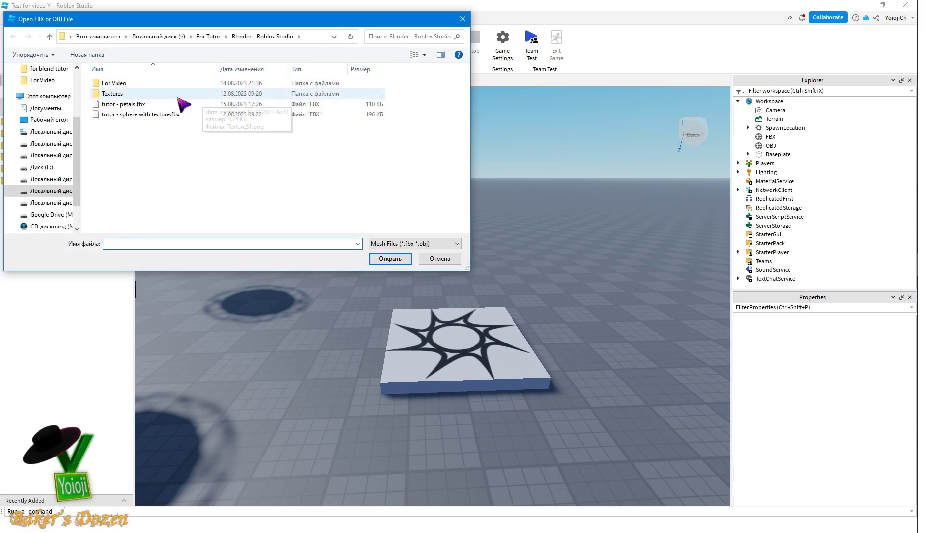
pyautogui.click(143, 105)
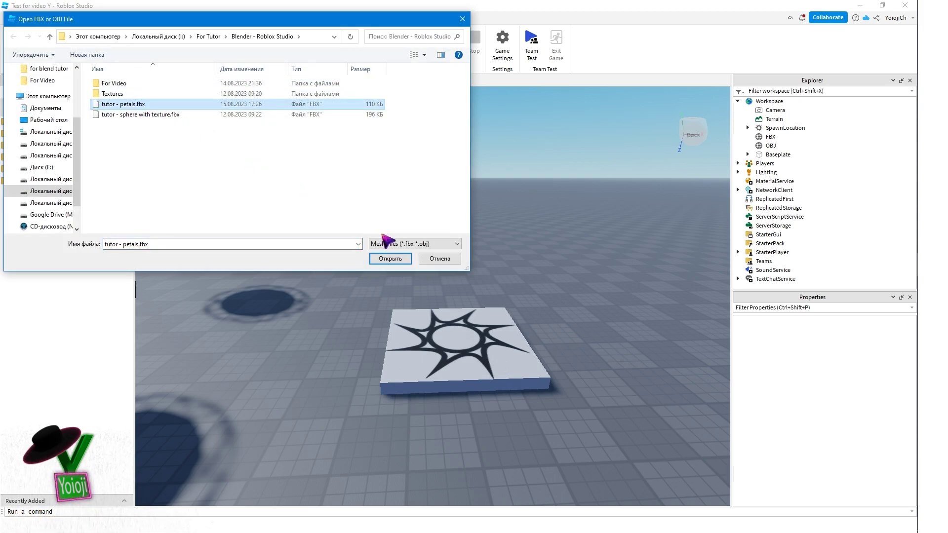
pyautogui.click(390, 258)
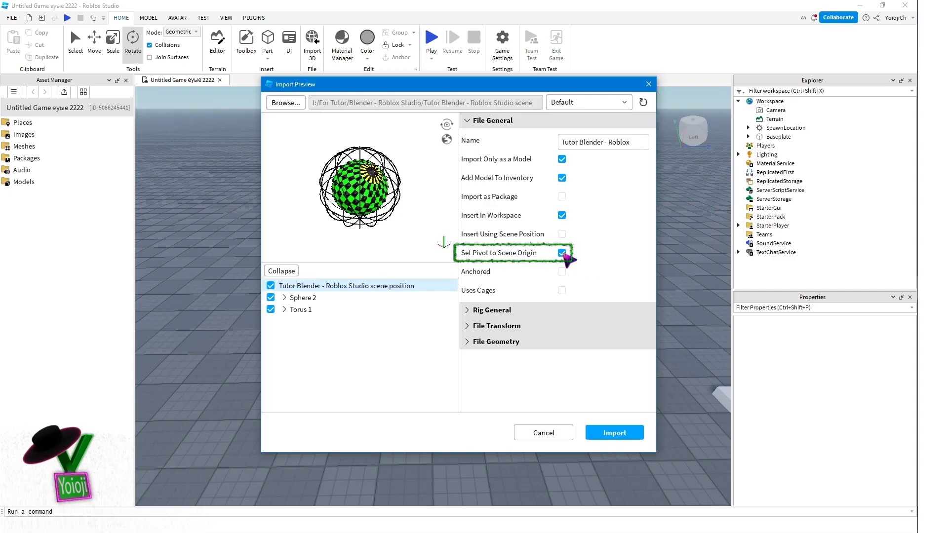
pyautogui.click(562, 253)
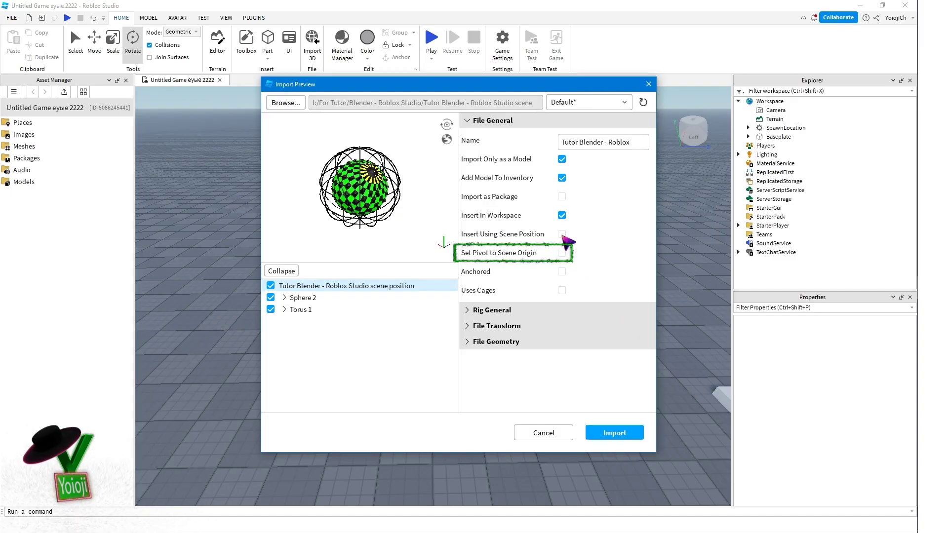
pyautogui.click(562, 234)
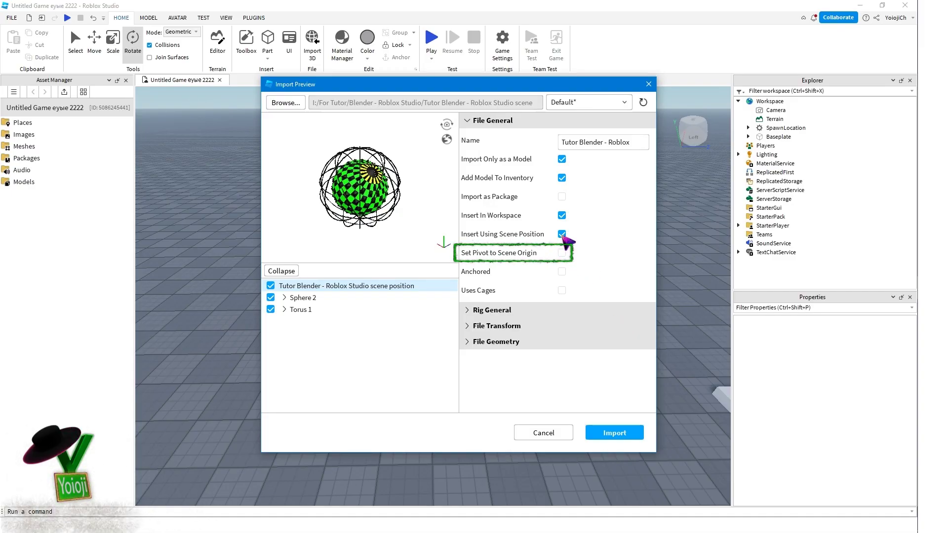
pyautogui.click(622, 444)
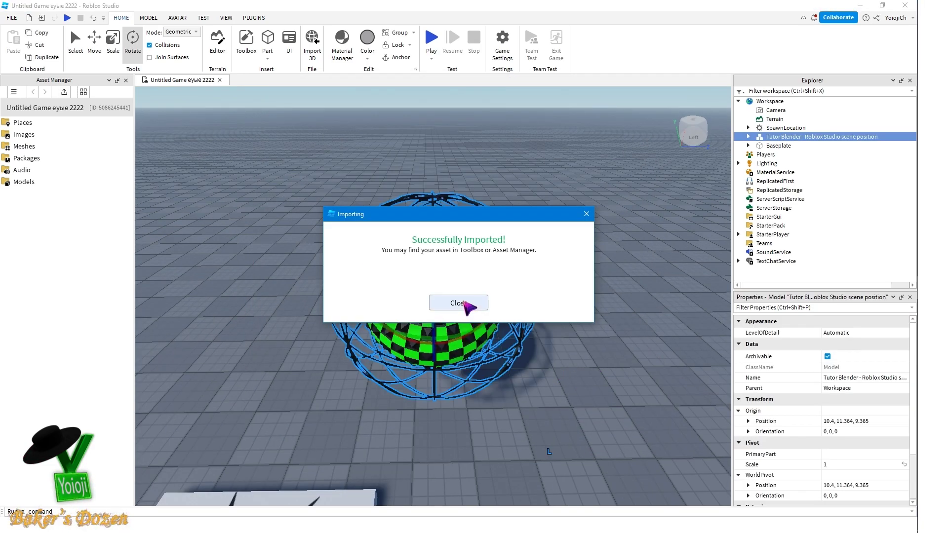
pyautogui.click(469, 362)
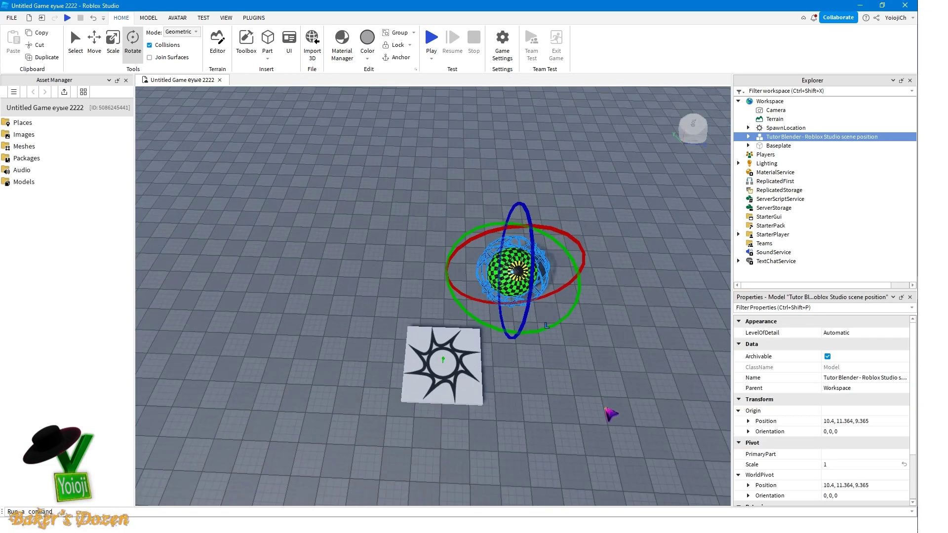
# Step: Expand the imported model in Explorer to check Sphere 2 and Torus 1, then reselect it
pyautogui.moveTo(618, 391); pyautogui.dragTo(618, 392, button='right')
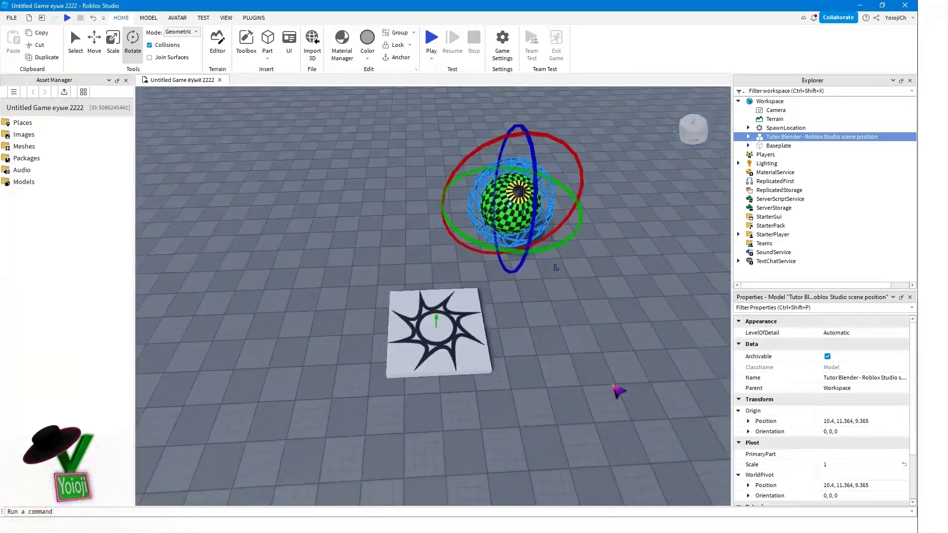
pyautogui.click(748, 137)
pyautogui.click(787, 145)
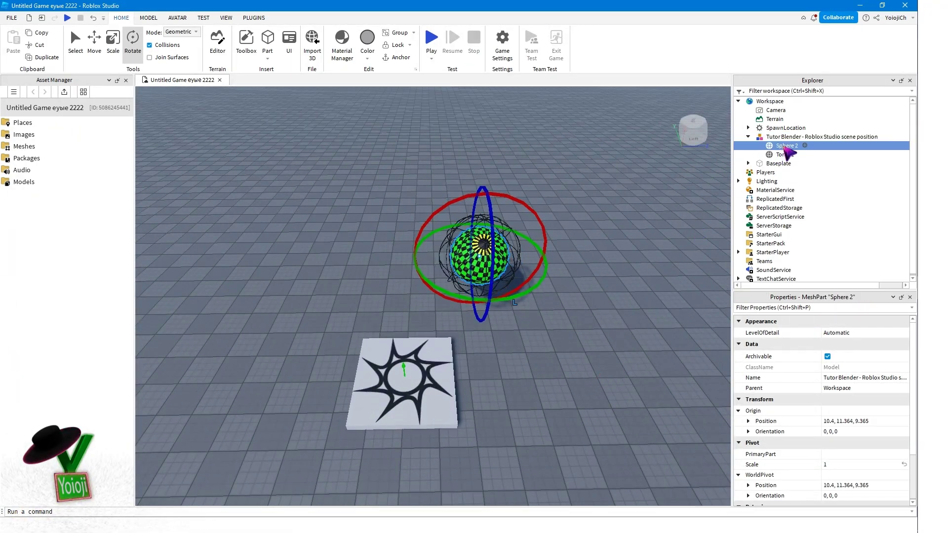
pyautogui.click(785, 155)
pyautogui.click(822, 137)
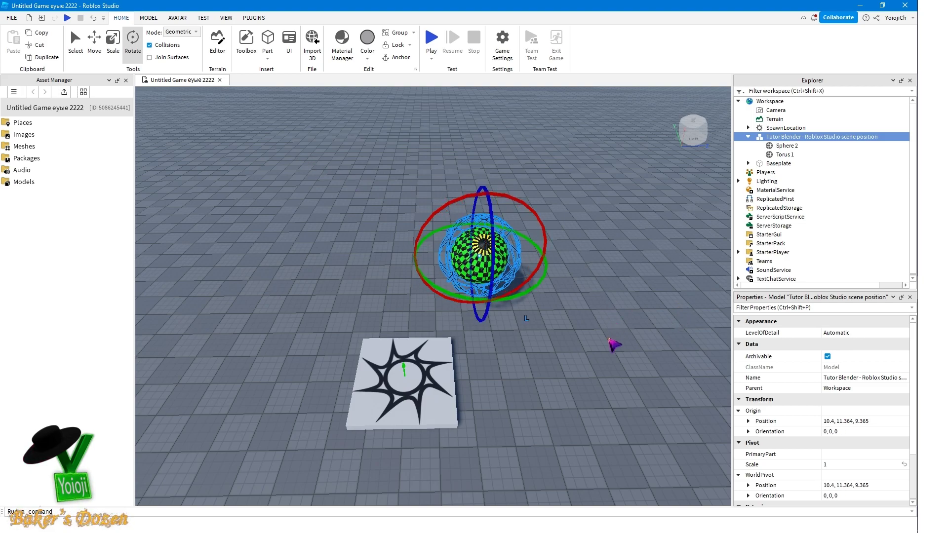
# Step: Re-import the sphere-and-torus file and expand the new model in Explorer to inspect it
pyautogui.click(608, 351)
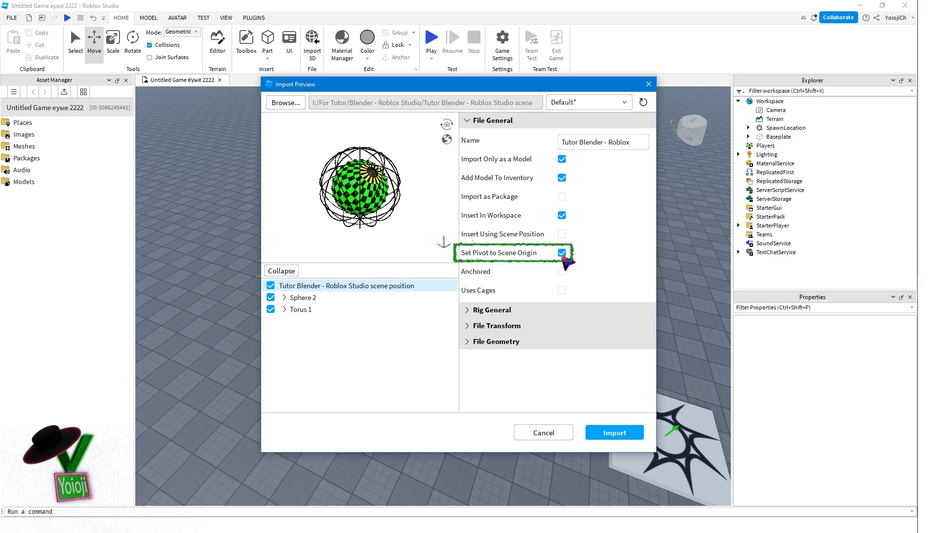
pyautogui.click(614, 435)
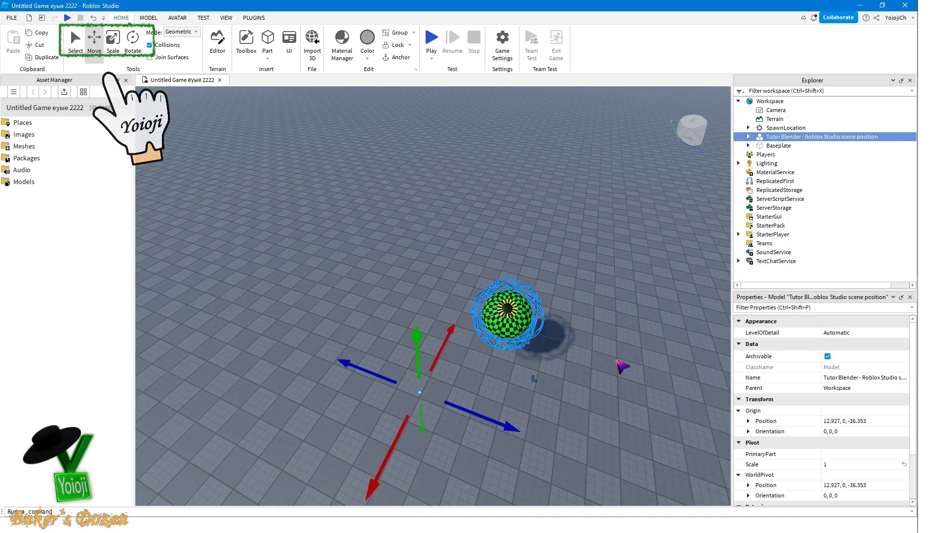
pyautogui.scroll(-5, 433, 296)
pyautogui.moveTo(624, 379); pyautogui.dragTo(624, 380, button='right')
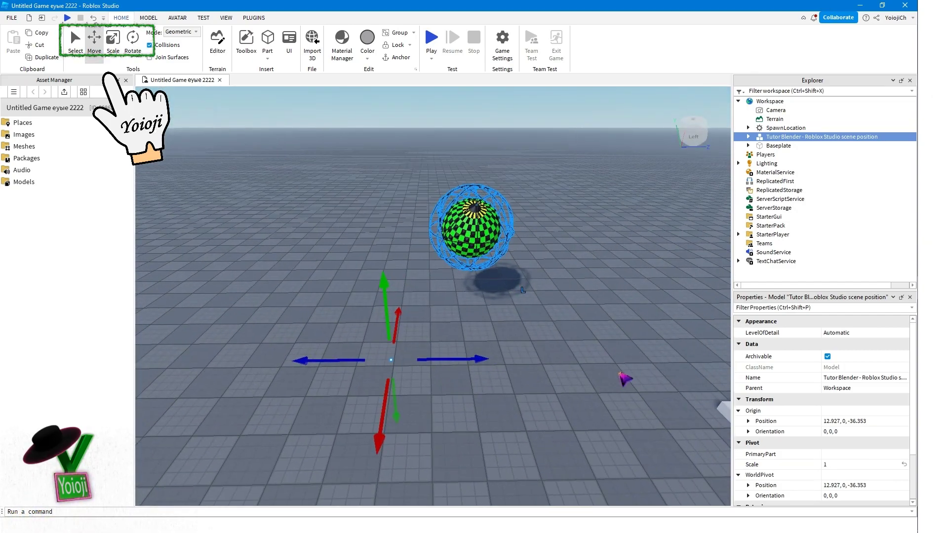
pyautogui.click(749, 137)
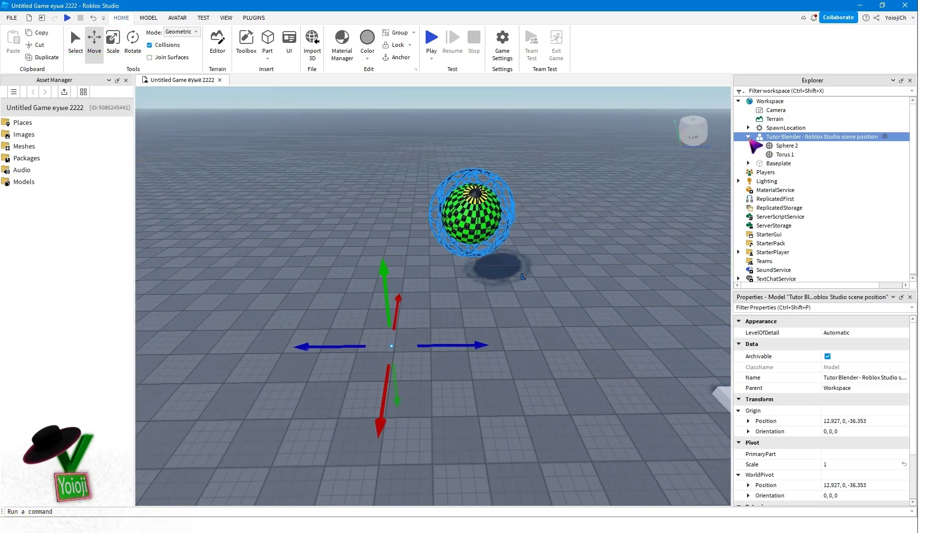
pyautogui.click(786, 146)
pyautogui.click(801, 137)
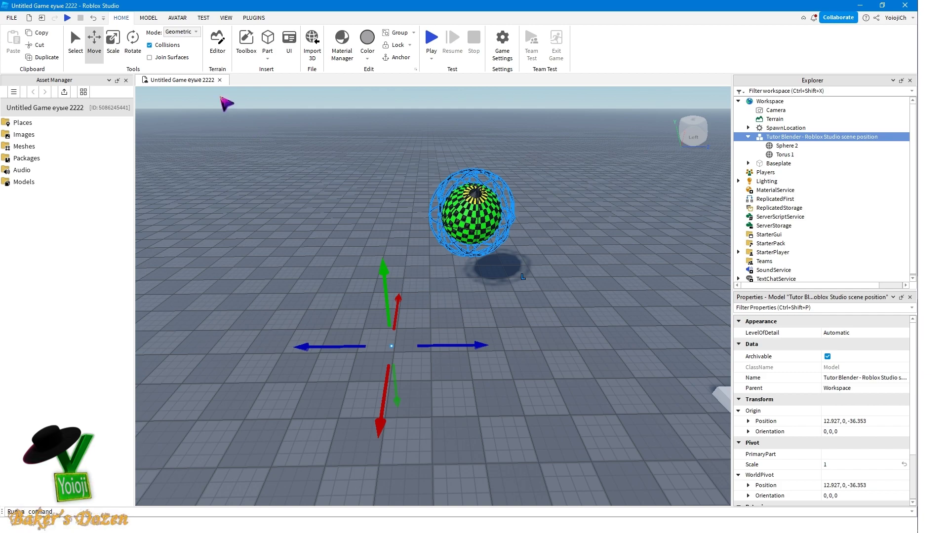
# Step: Rotate the model about its pivot, shrink it to scale 0.928, and start a play test
pyautogui.click(132, 39)
pyautogui.moveTo(419, 299); pyautogui.dragTo(419, 293)
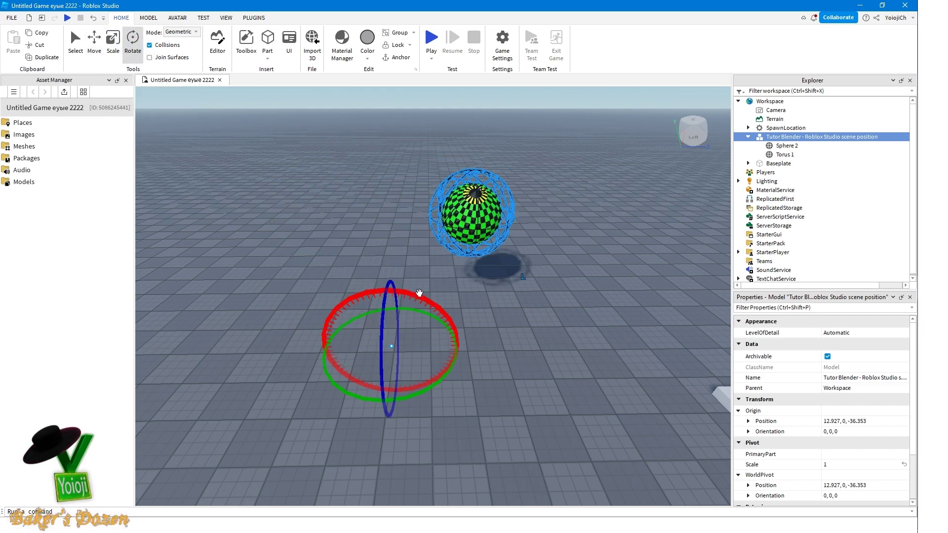
pyautogui.click(112, 43)
pyautogui.moveTo(374, 176); pyautogui.dragTo(375, 187)
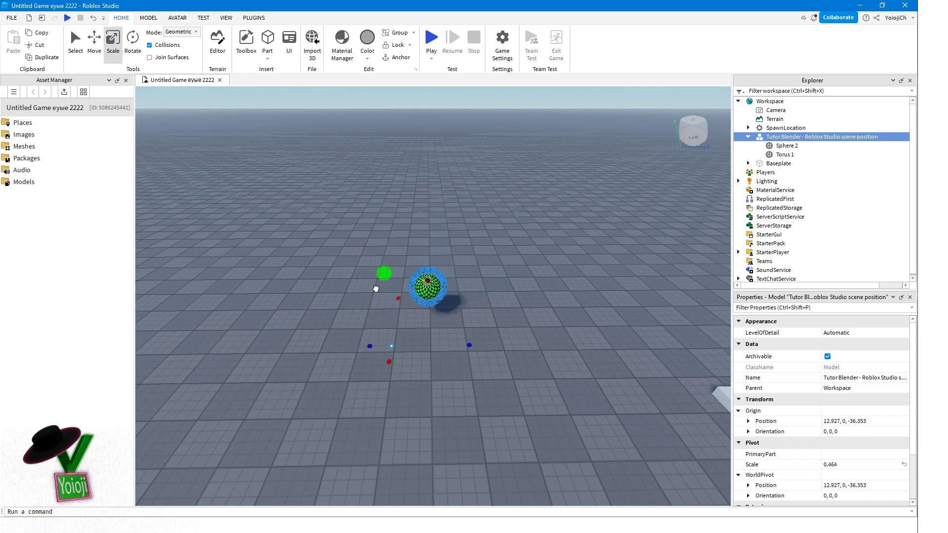
pyautogui.click(131, 43)
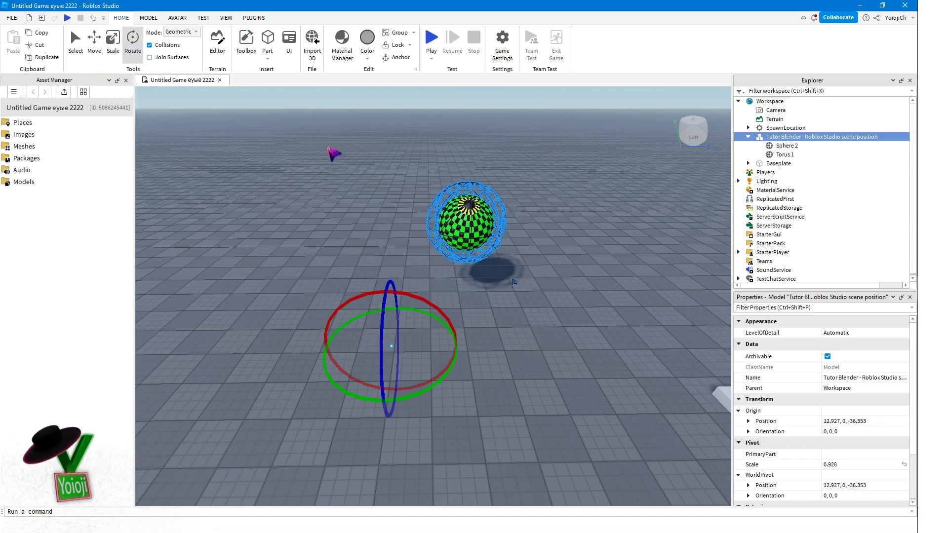
pyautogui.press('F5')
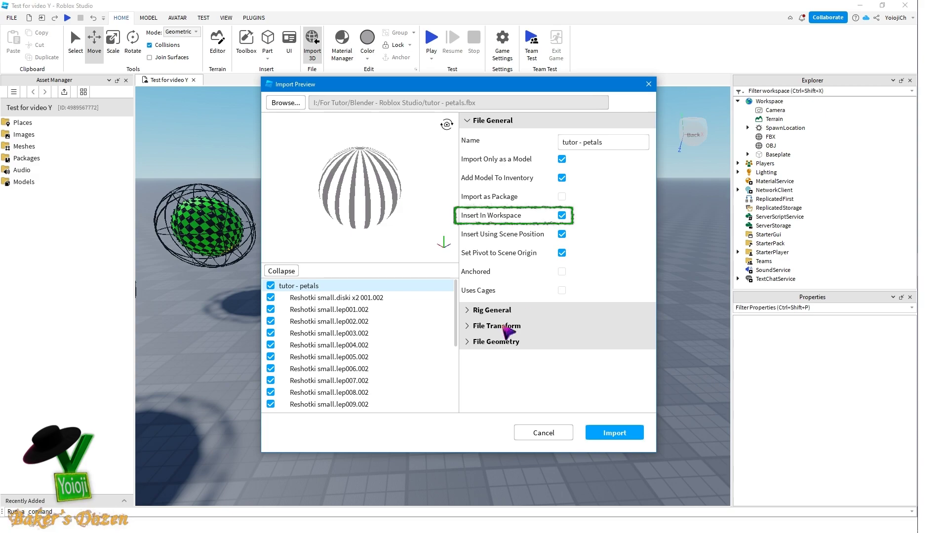
# Step: Import tutor - petals after checking its File Geometry, then expand it and select its first mesh
pyautogui.click(489, 342)
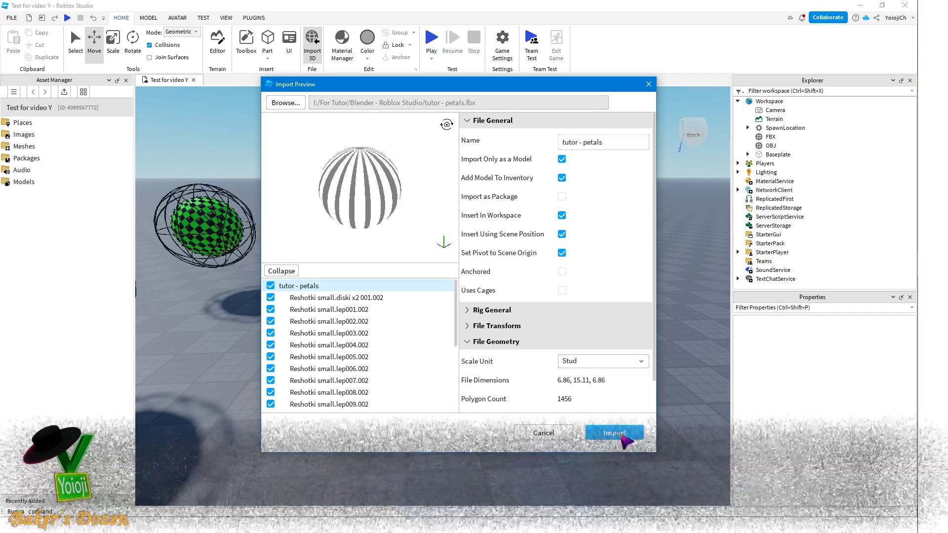
pyautogui.click(622, 437)
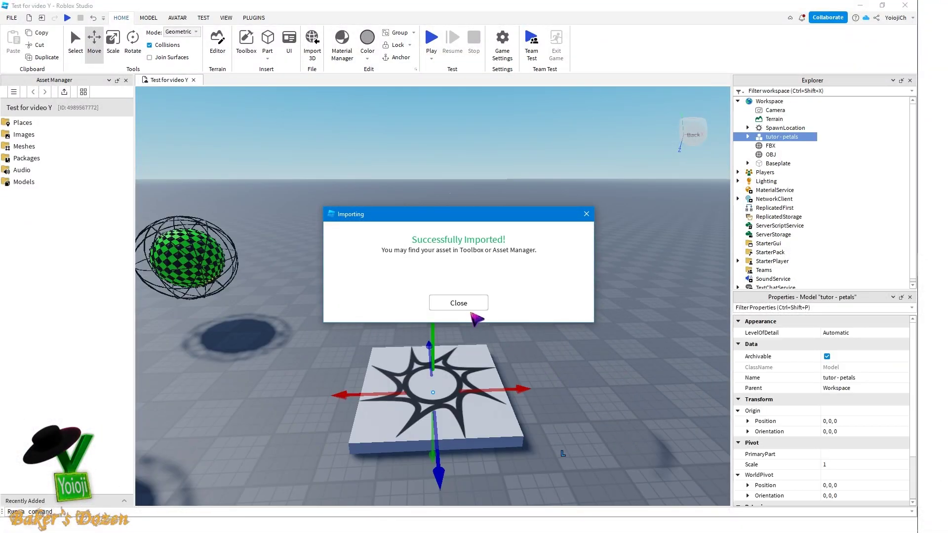
pyautogui.click(466, 303)
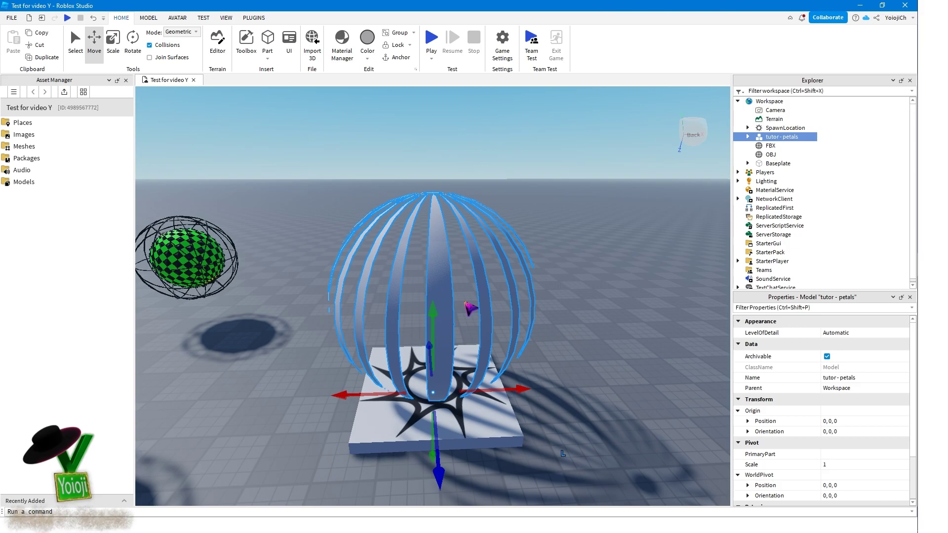
pyautogui.click(748, 137)
pyautogui.click(784, 147)
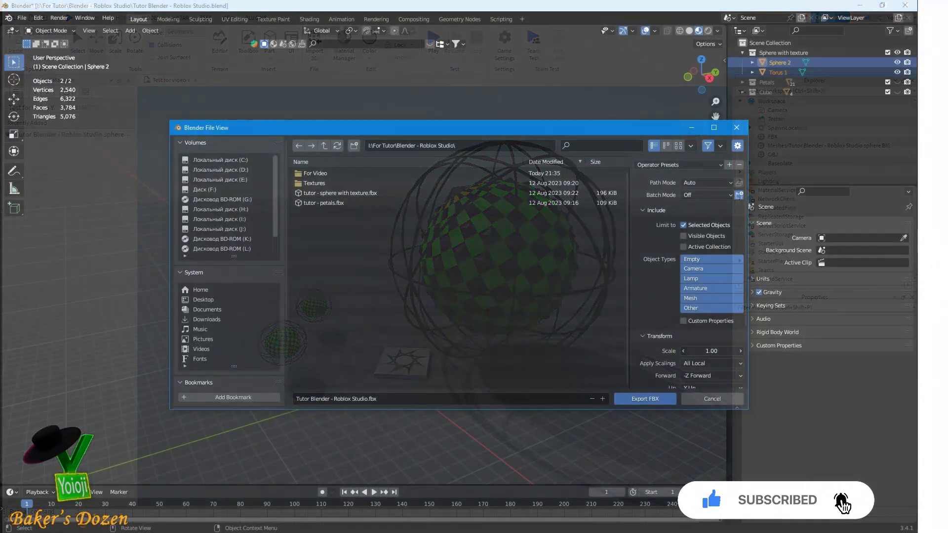
# Step: Enter 0.01 as the Transform Scale in the FBX export settings
pyautogui.click(706, 351)
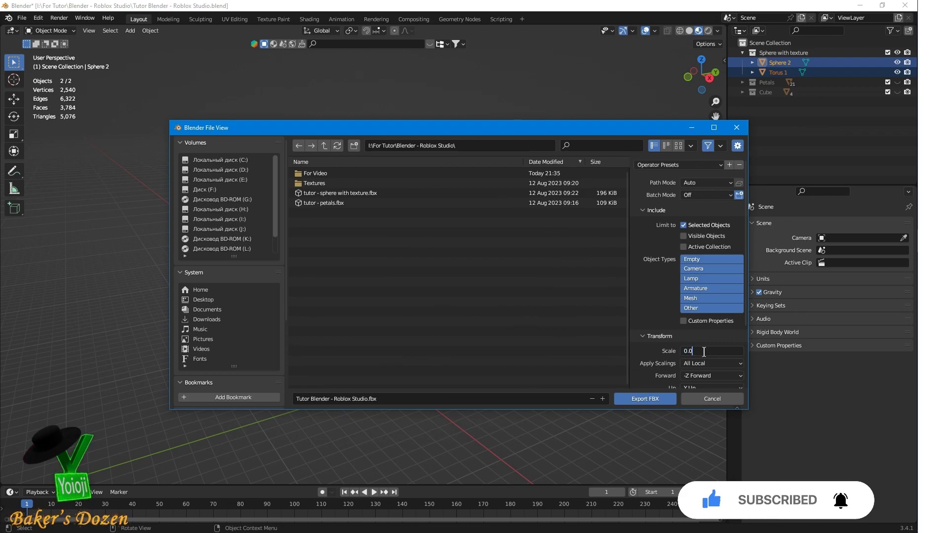
pyautogui.press('Return')
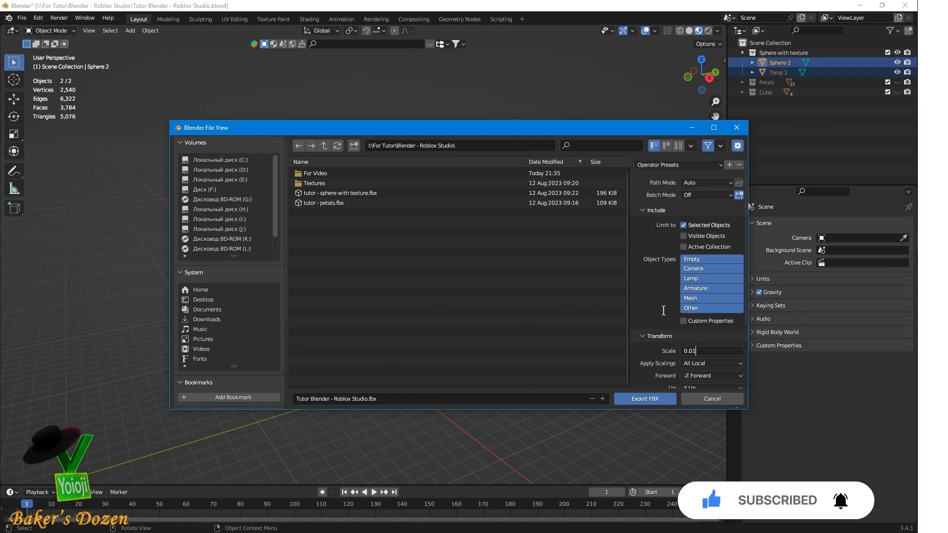
pyautogui.scroll(-4, 652, 296)
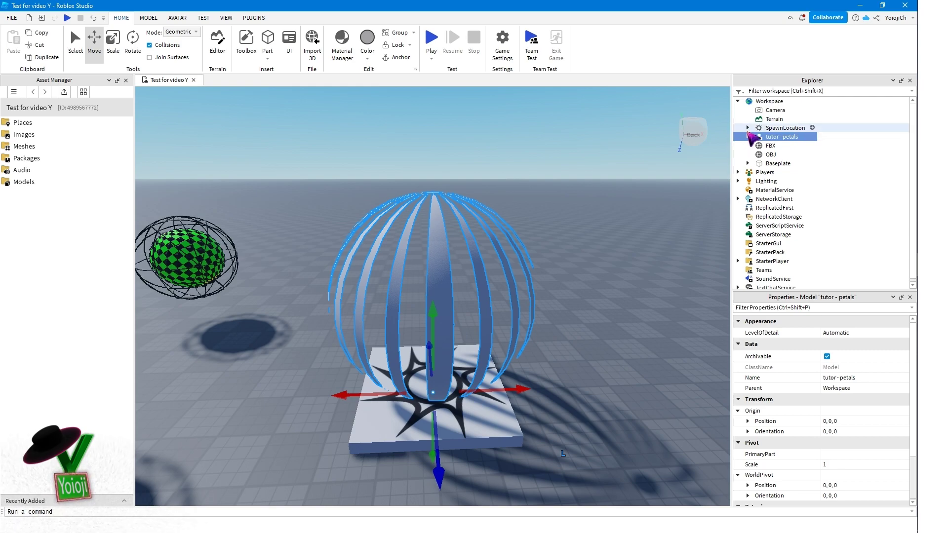
# Step: Select all 21 meshes under tutor - petals and tick DoubleSided in Properties
pyautogui.click(748, 138)
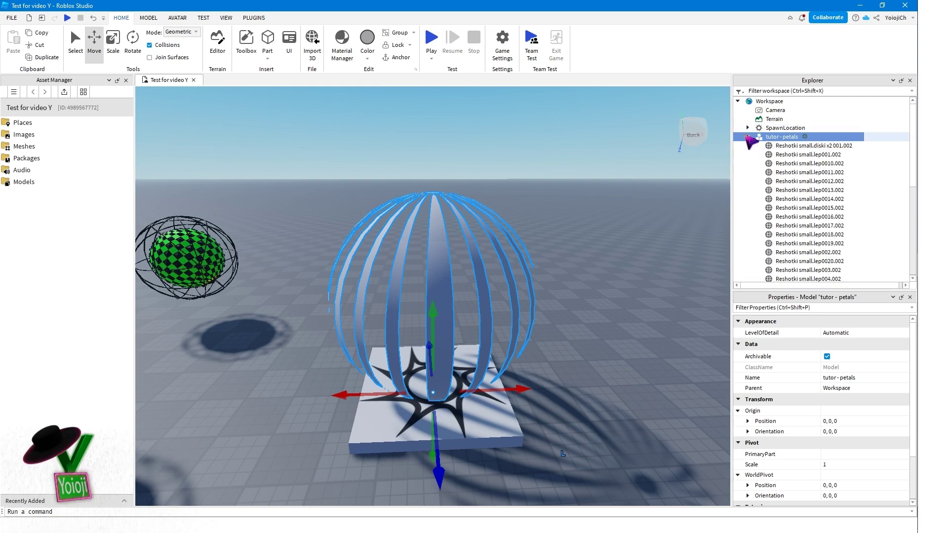
pyautogui.click(774, 146)
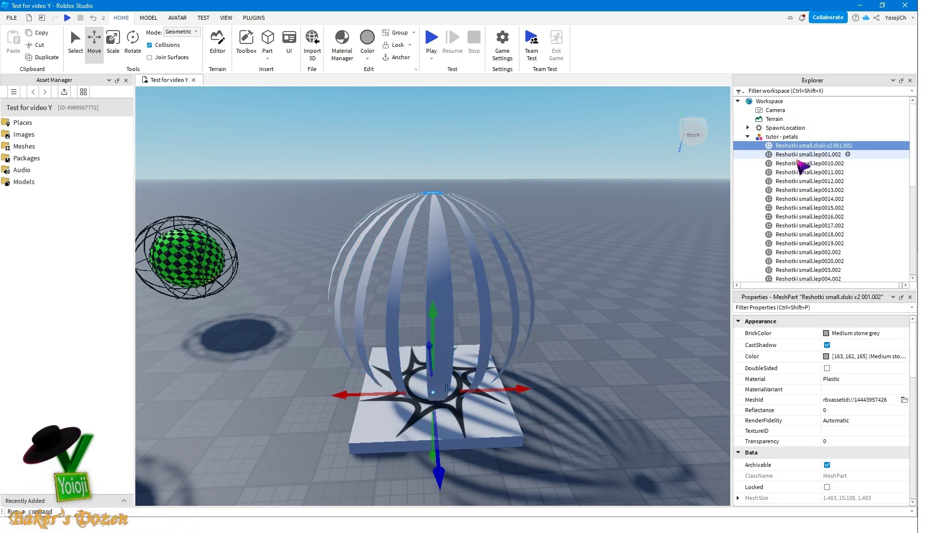
pyautogui.scroll(-3, 805, 210)
pyautogui.scroll(-1, 809, 208)
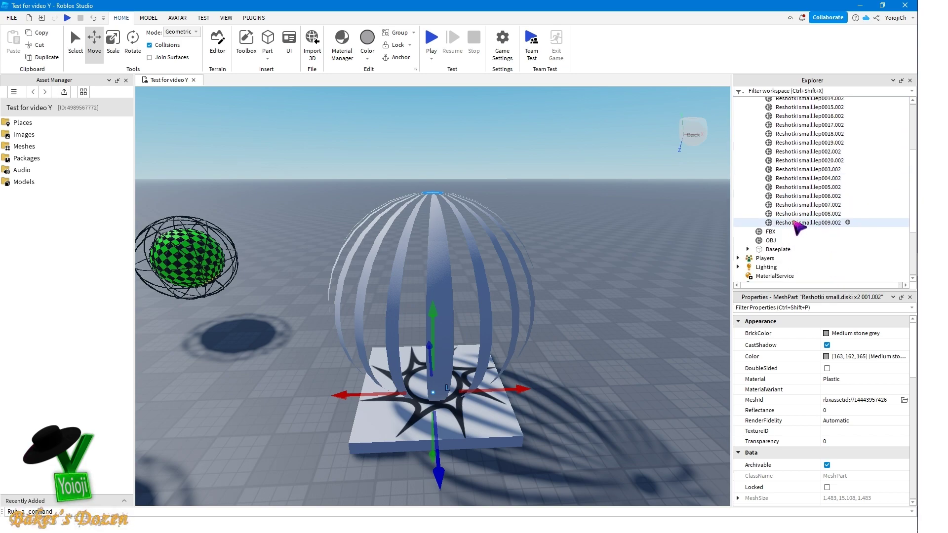
pyautogui.keyDown('shift'); pyautogui.click(795, 222); pyautogui.keyUp('shift')
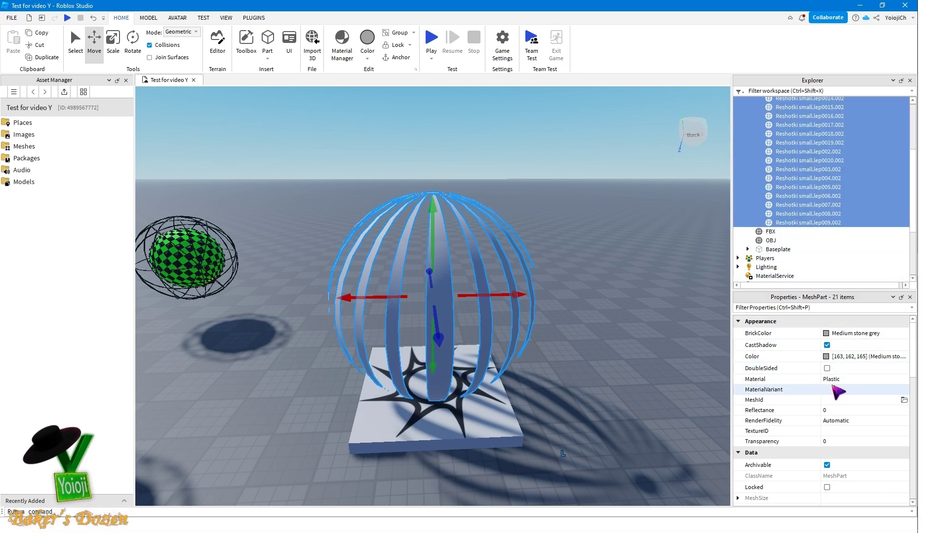
pyautogui.click(827, 369)
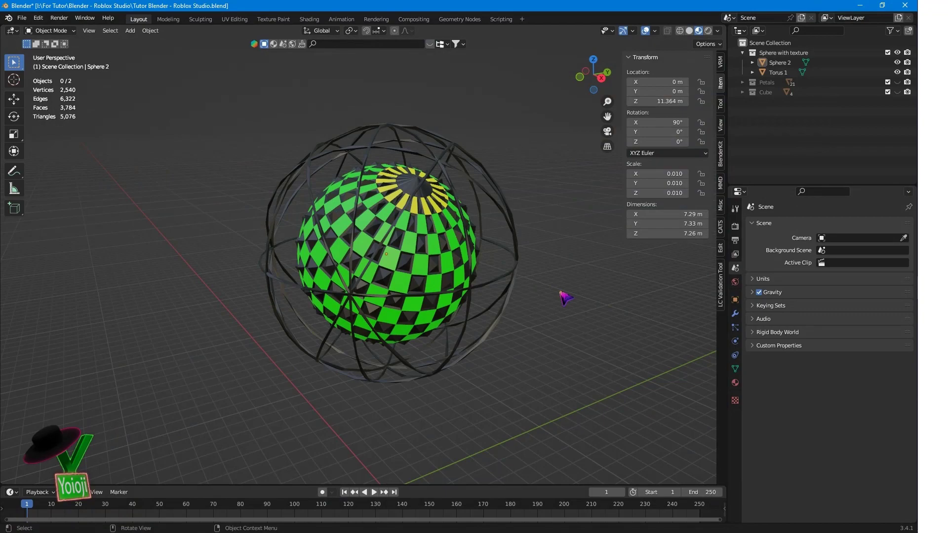
# Step: Enable the Face Orientation overlay, then select Sphere 2 and switch it to Edit Mode
pyautogui.click(656, 32)
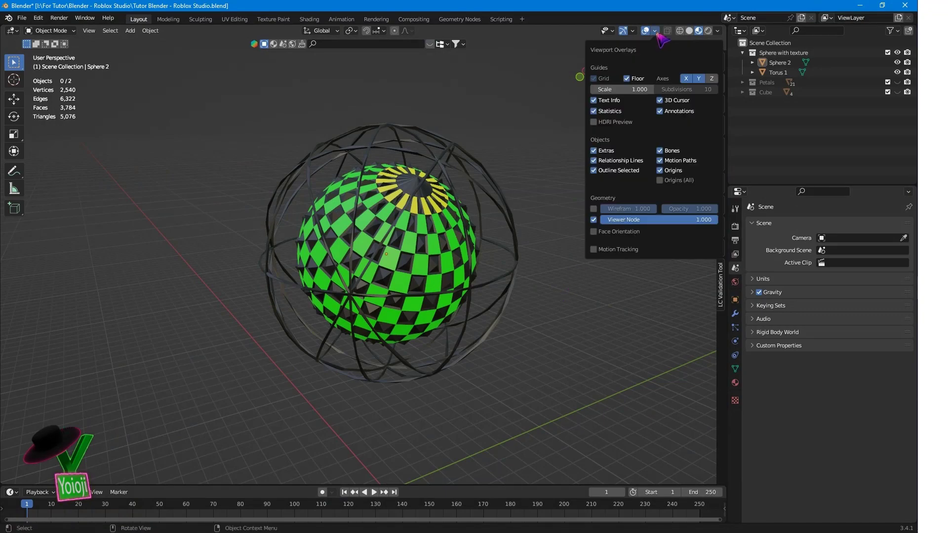
pyautogui.click(595, 233)
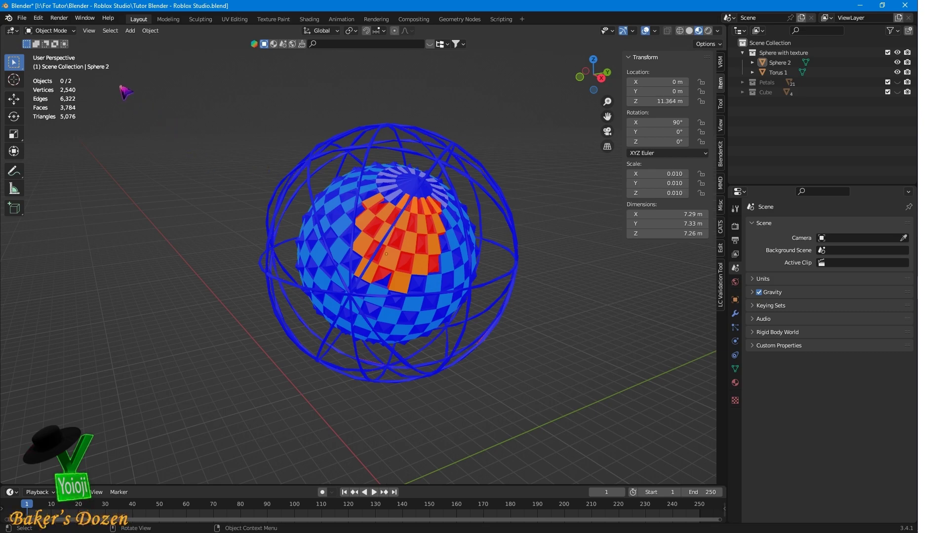
pyautogui.click(778, 63)
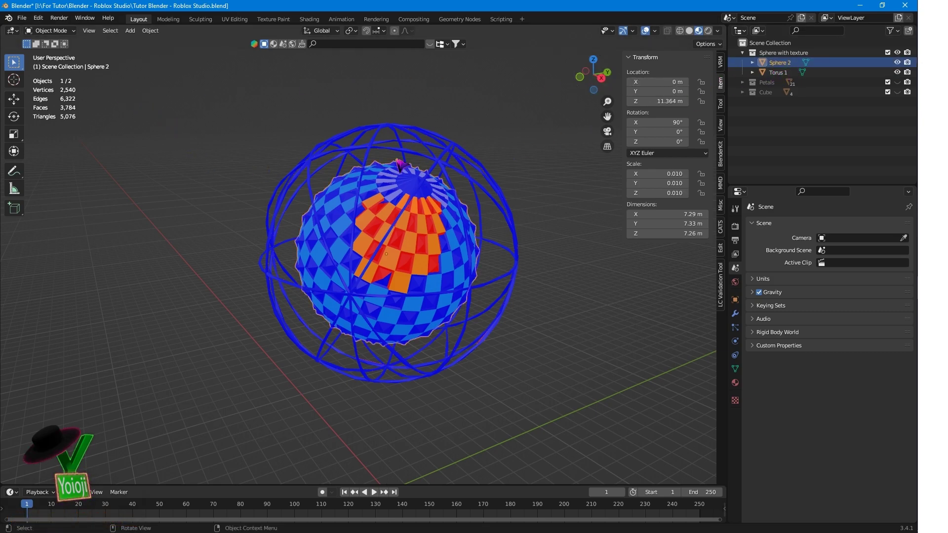
pyautogui.click(74, 30)
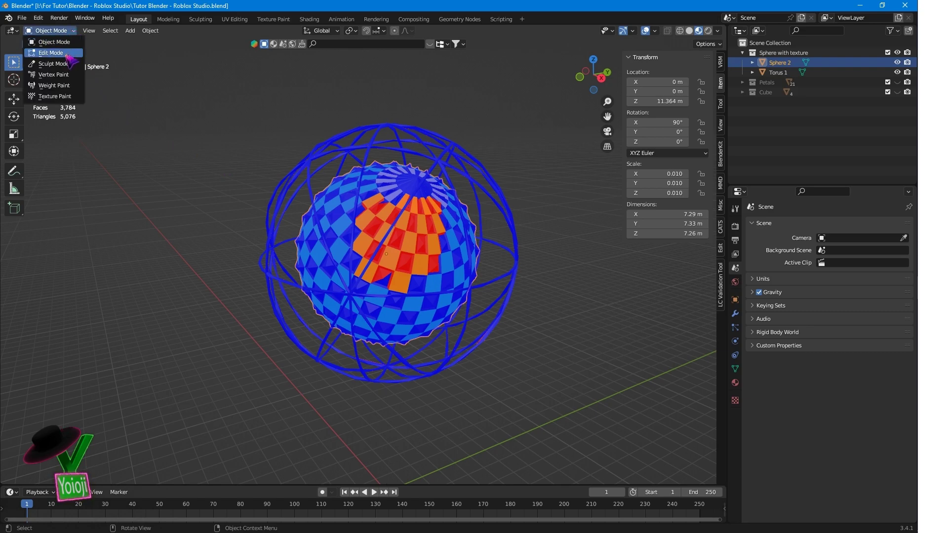
pyautogui.click(49, 52)
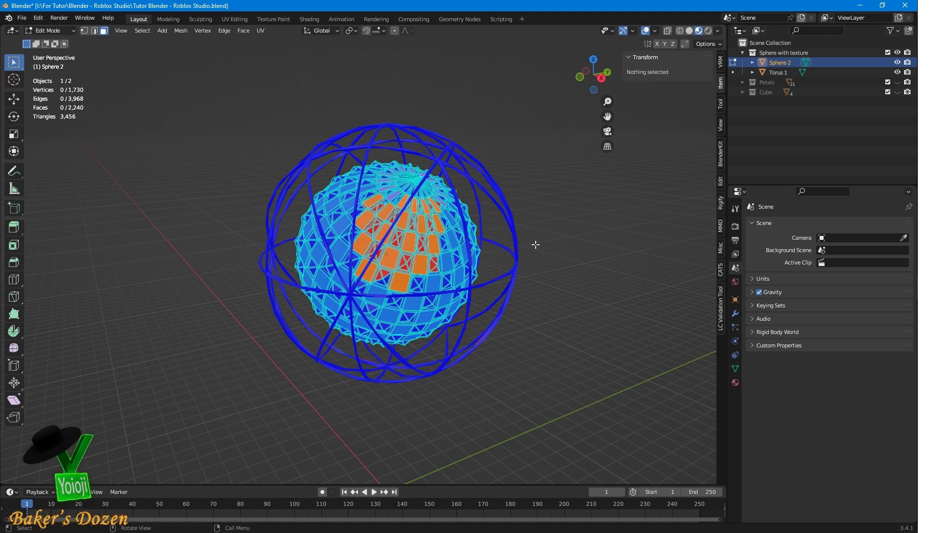
# Step: Select all of Sphere 2's faces, recalculate normals outside with Shift+N, and return to Object Mode
pyautogui.press('a')
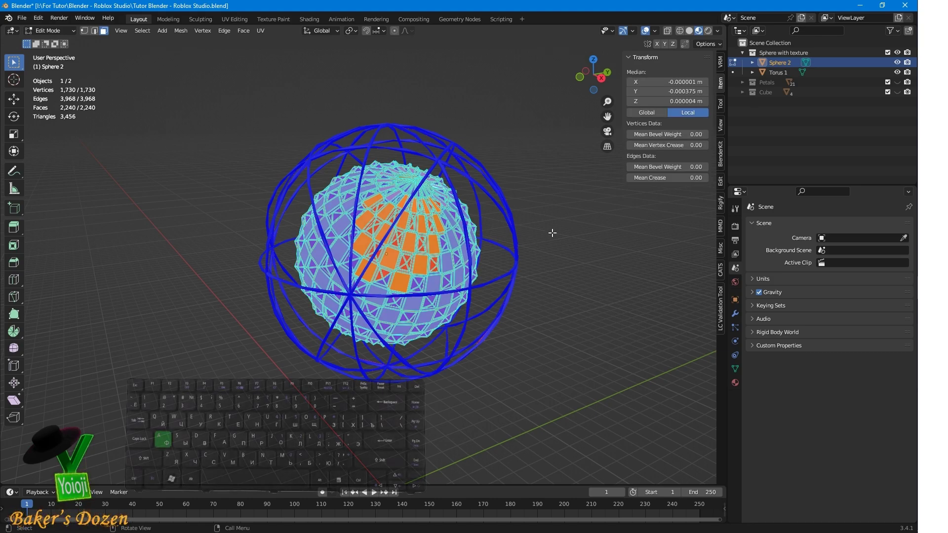
pyautogui.press('a')
pyautogui.press('a')
pyautogui.press('n')
pyautogui.press('1')
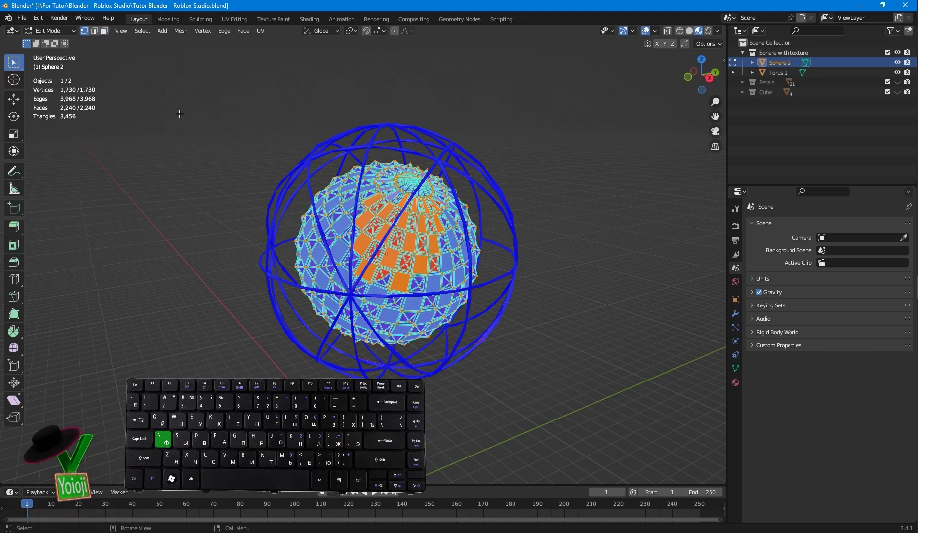
pyautogui.click(104, 32)
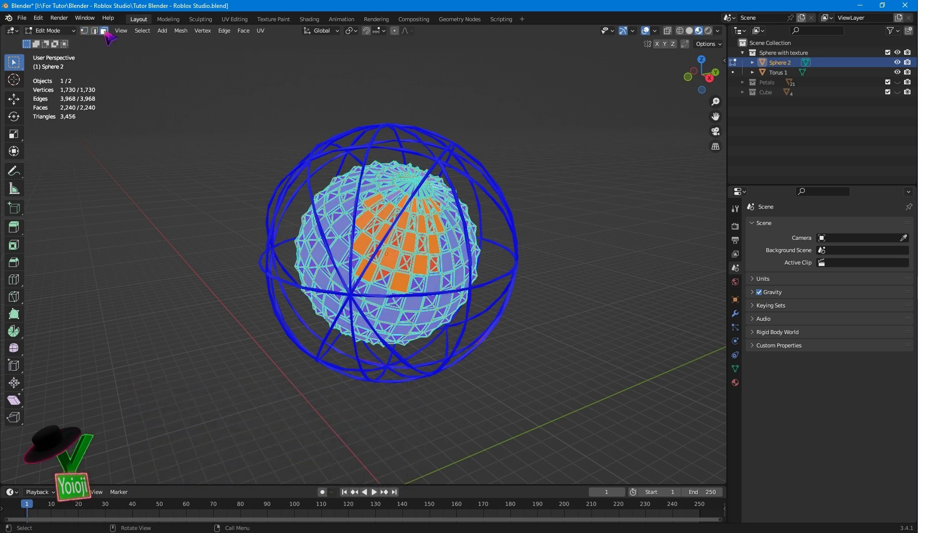
pyautogui.click(393, 257)
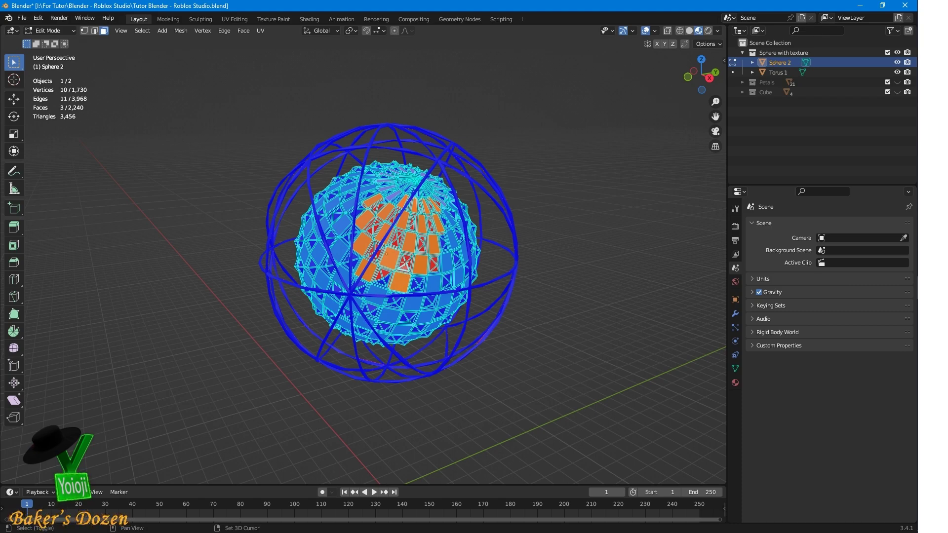
pyautogui.press('a')
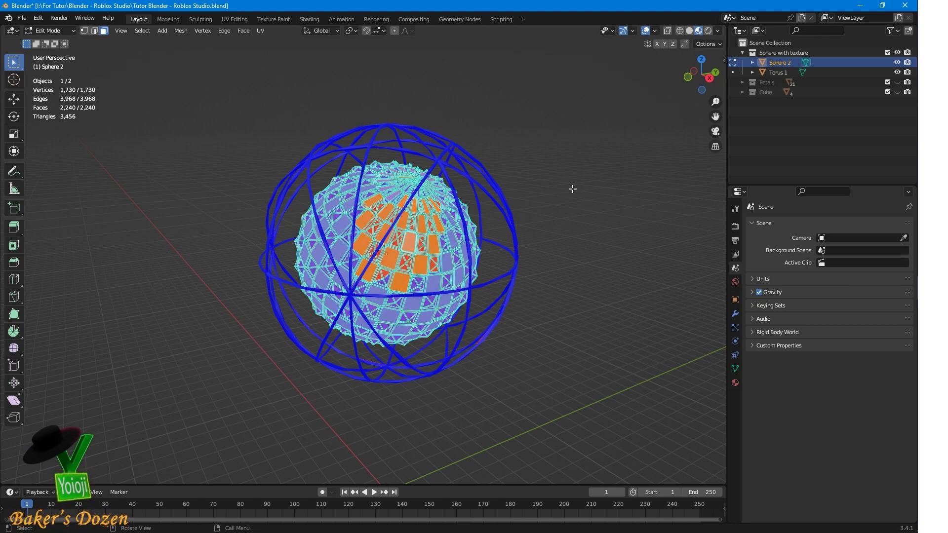
pyautogui.hotkey('shift', 'n')
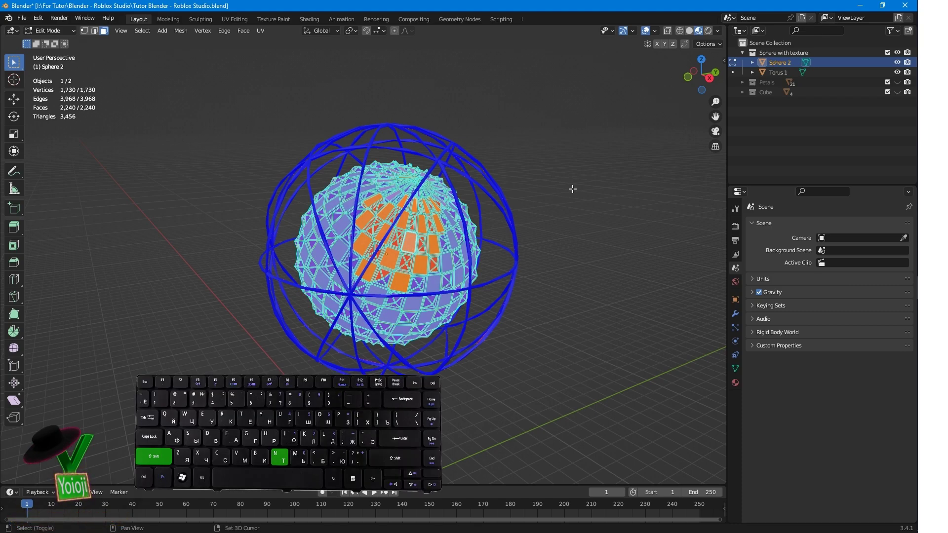
pyautogui.hotkey('shift', 'n')
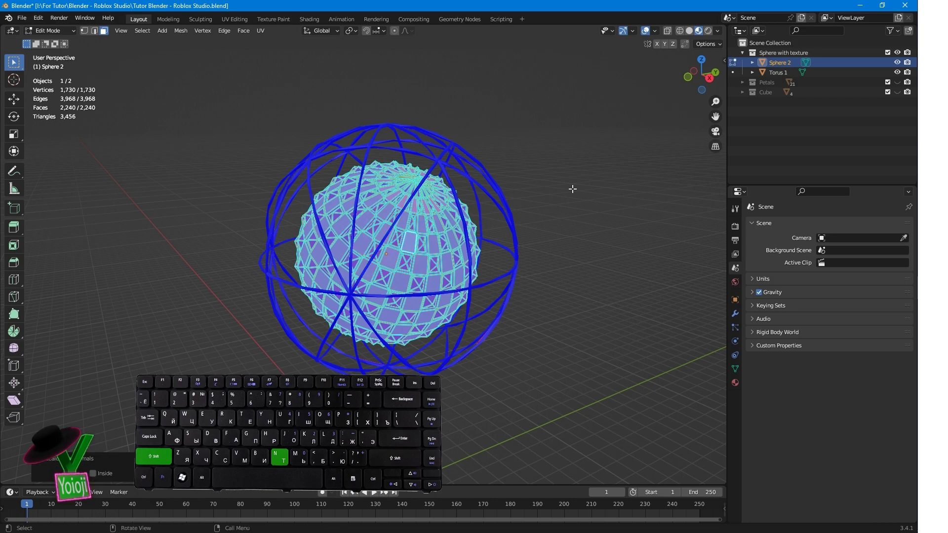
pyautogui.click(572, 190)
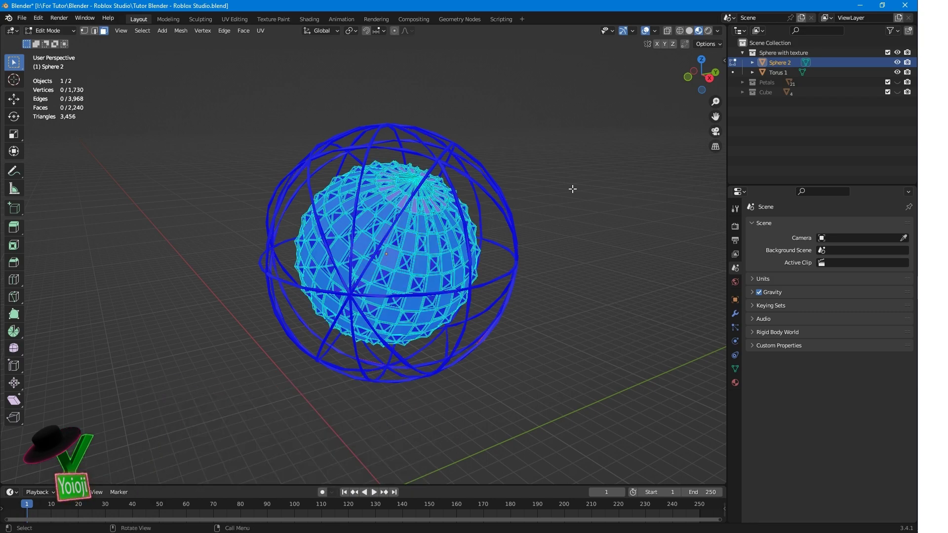
pyautogui.click(72, 30)
pyautogui.click(45, 47)
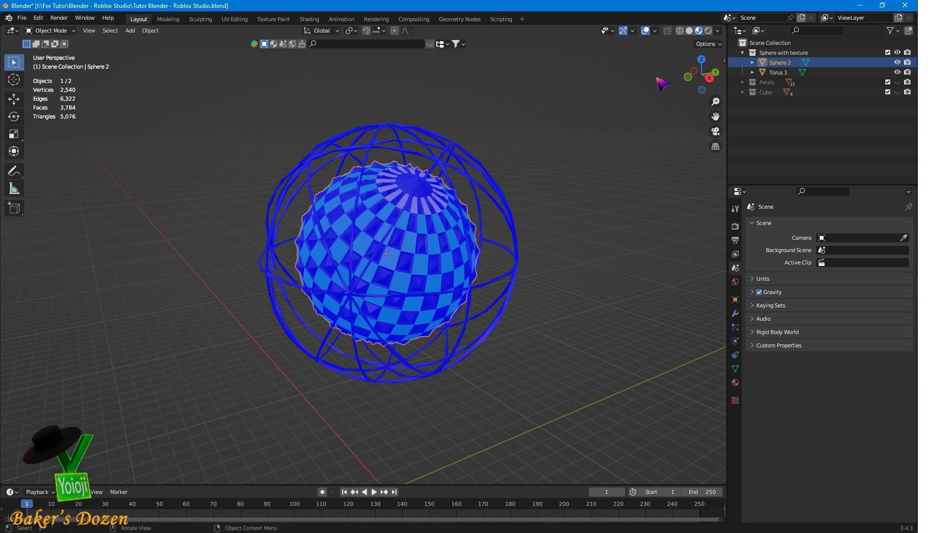
# Step: Turn off Face Orientation, add Torus 1 to the selection, and export both as FBX
pyautogui.click(655, 31)
pyautogui.click(593, 231)
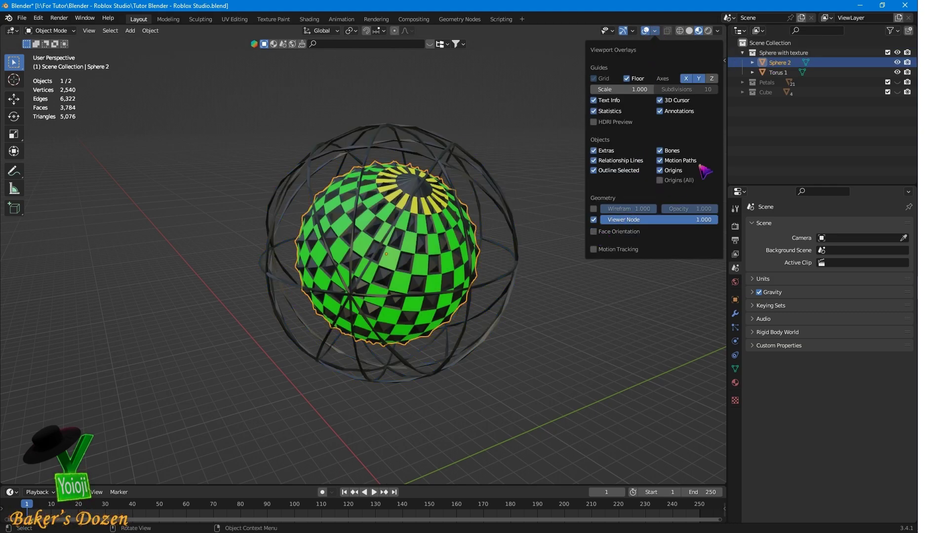
pyautogui.keyDown('ctrl'); pyautogui.click(779, 72); pyautogui.keyUp('ctrl')
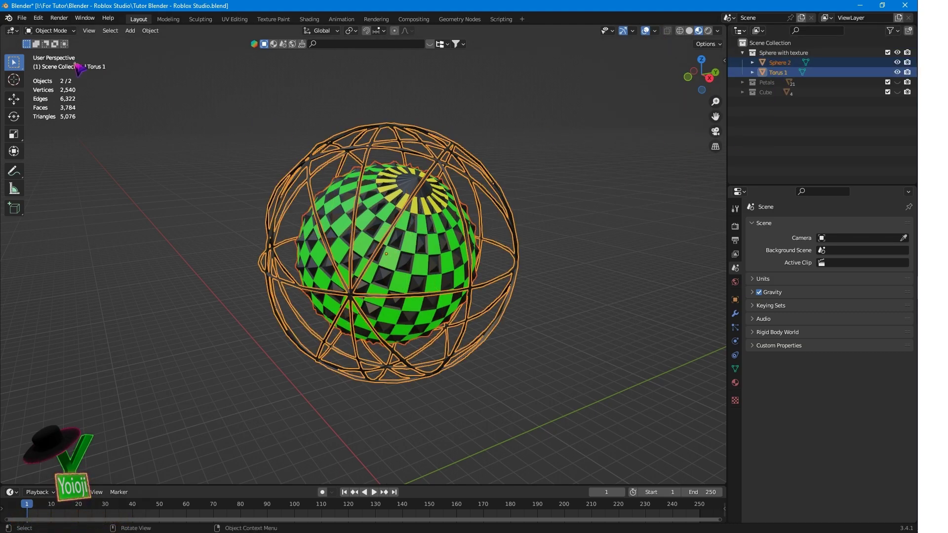
pyautogui.click(22, 18)
pyautogui.moveTo(44, 159)
pyautogui.click(168, 249)
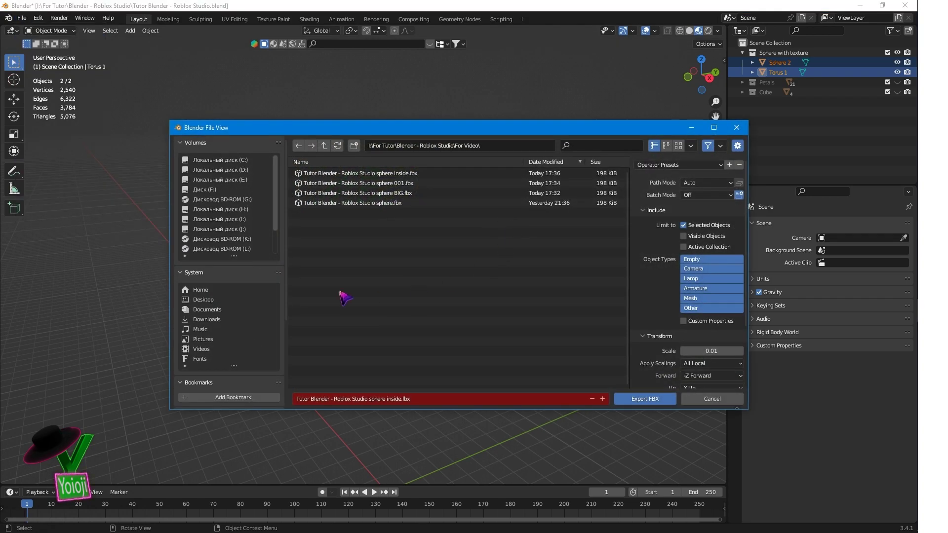